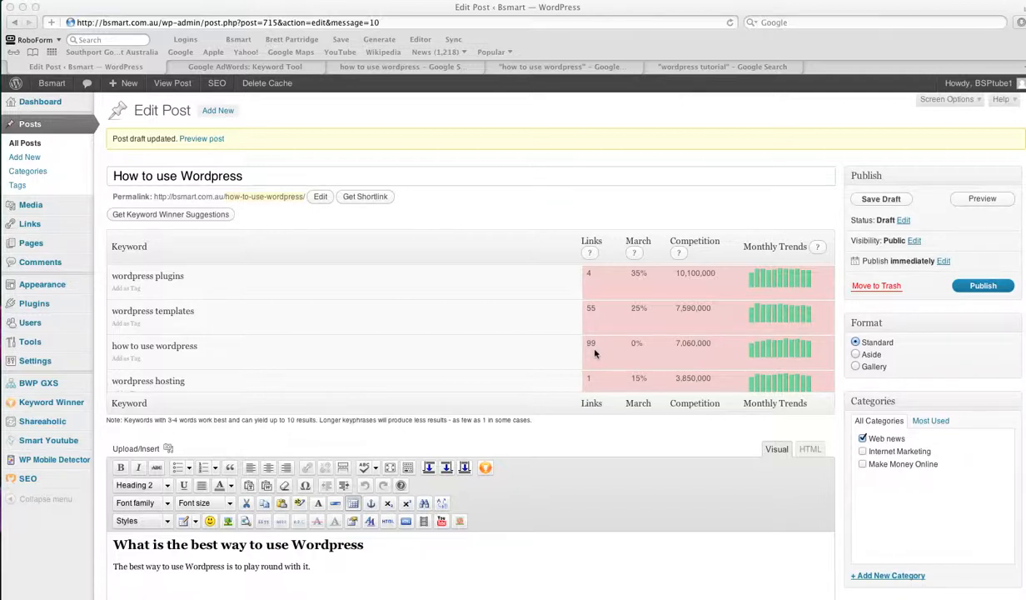
Step: Review the links, competition and monthly trends of the keyword suggestions for the current post title
scroll(492, 334, "down", 3)
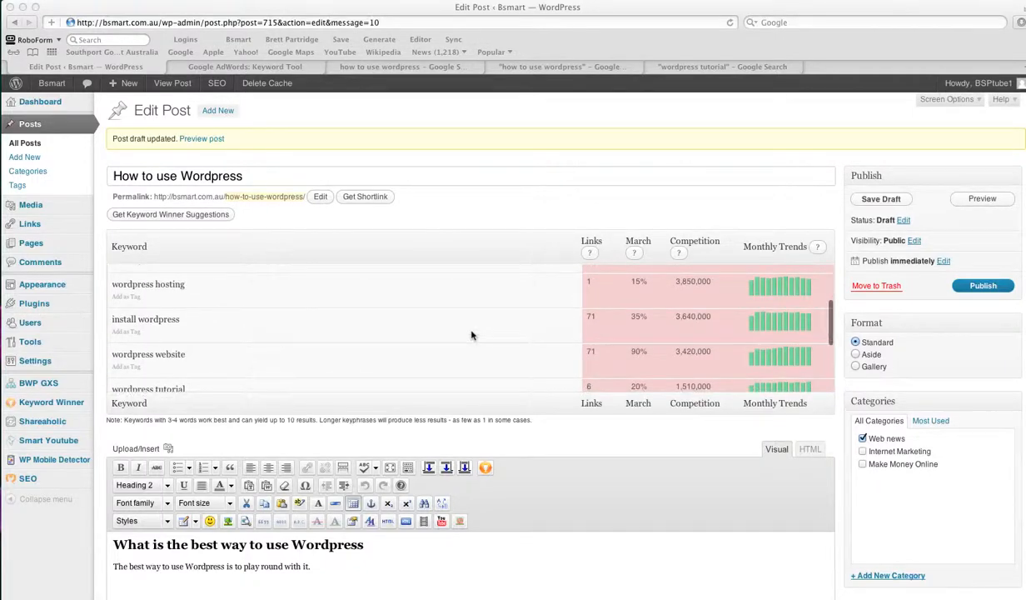
scroll(471, 335, "down", 3)
scroll(472, 335, "down", 3)
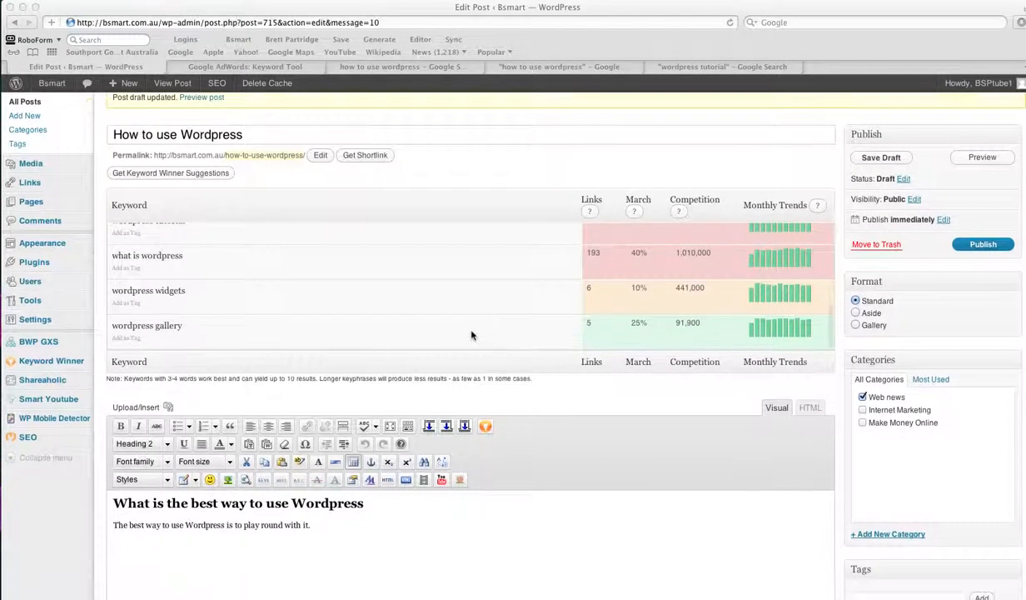
scroll(472, 334, "up", 5)
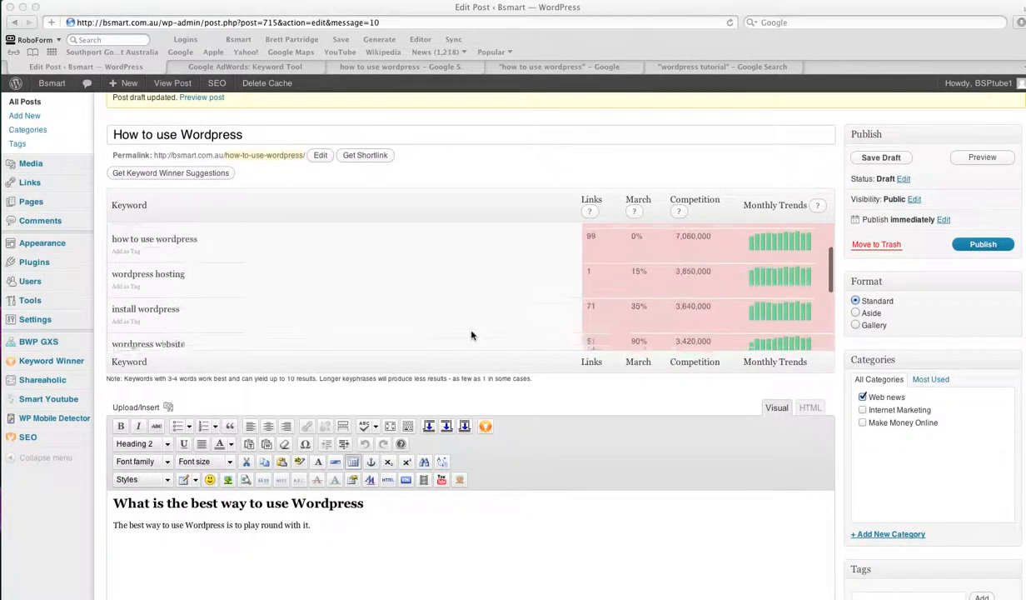
scroll(472, 335, "up", 5)
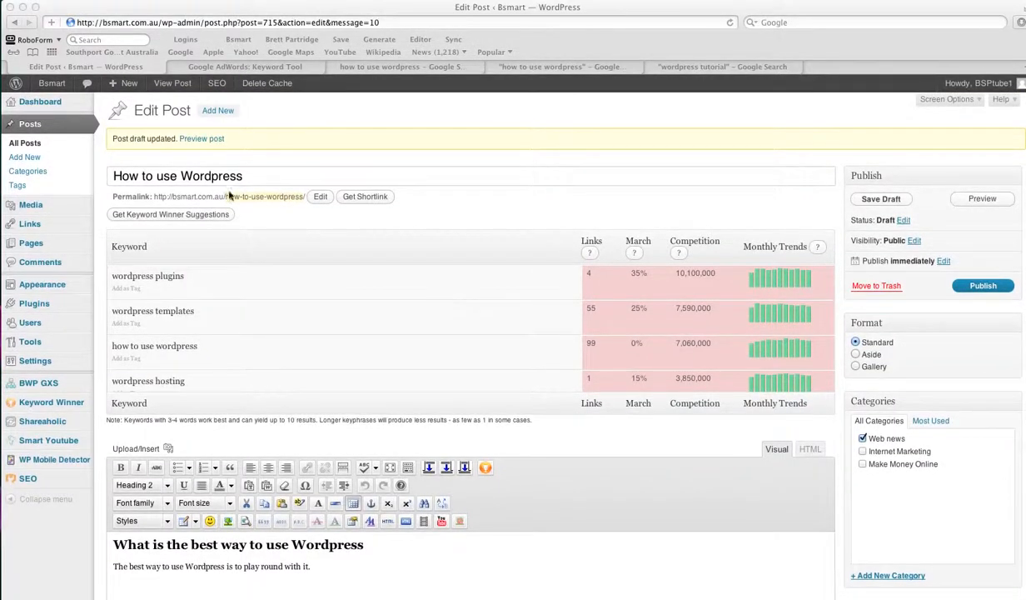
Step: Change the post title to "A Beginners Guide to Wordpress" and save the draft
left_click(246, 176)
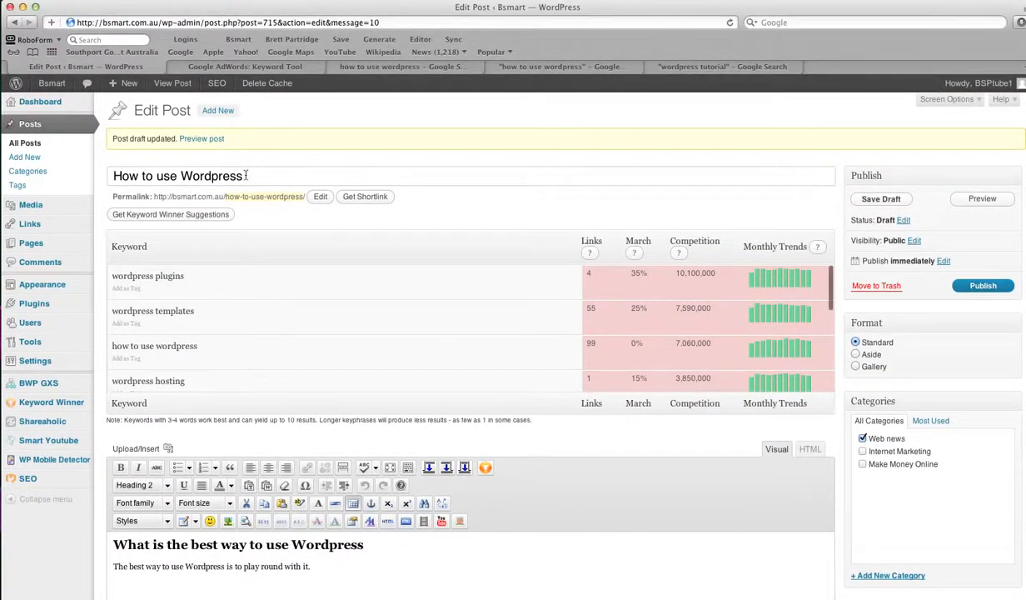
key("Return")
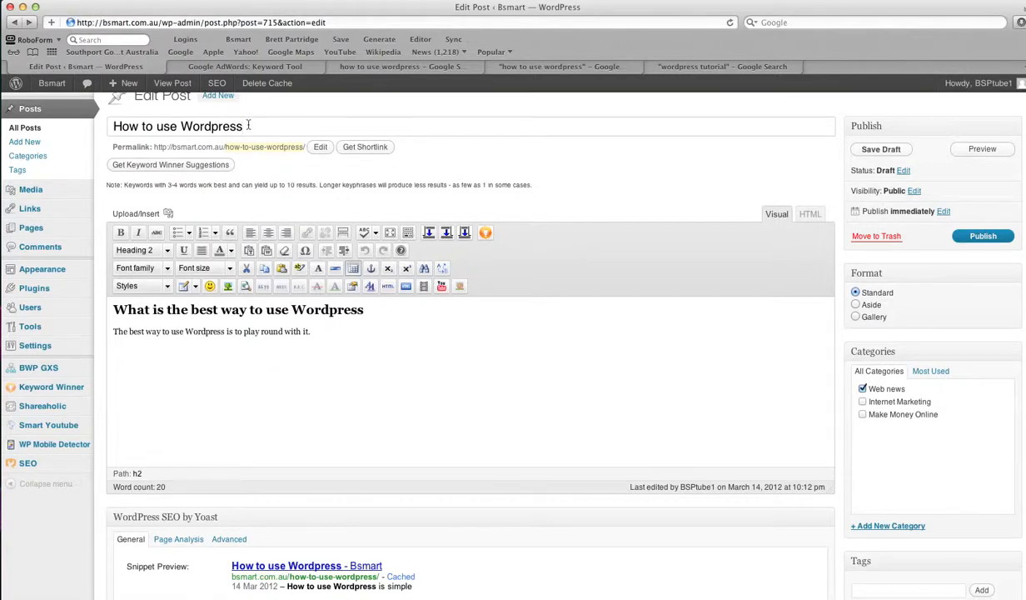
left_click(248, 125)
key("BackSpace")
key("BackSpace")
key("BackSpace")
key("BackSpace")
key("BackSpace")
key("BackSpace")
key("BackSpace")
key("BackSpace")
key("BackSpace")
key("BackSpace")
key("BackSpace")
key("BackSpace")
key("BackSpace")
key("BackSpace")
key("BackSpace")
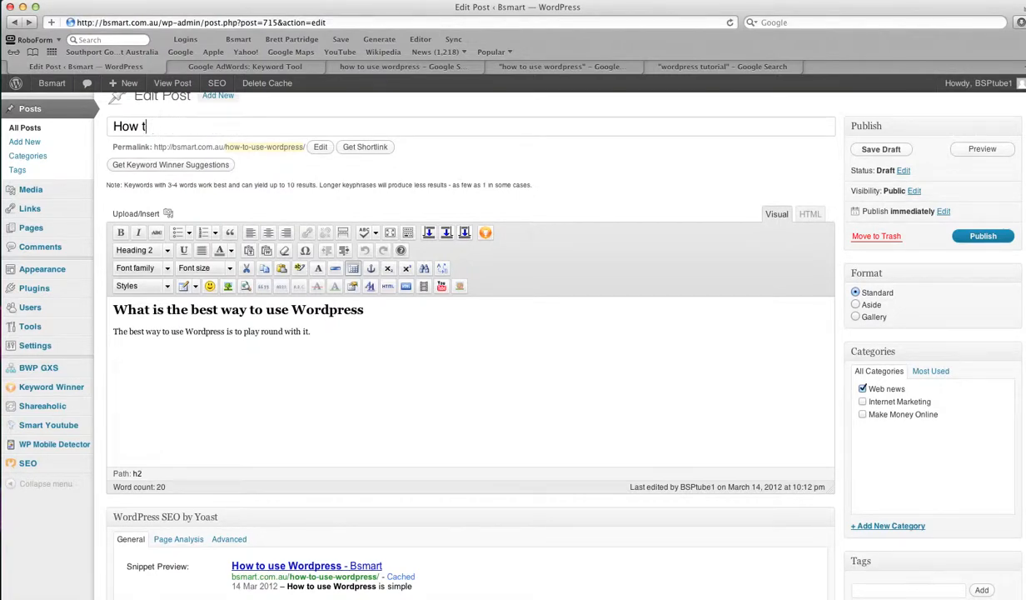
key("BackSpace")
key("BackSpace")
key("BackSpace")
key("BackSpace")
key("BackSpace")
type("A Beginners Gui")
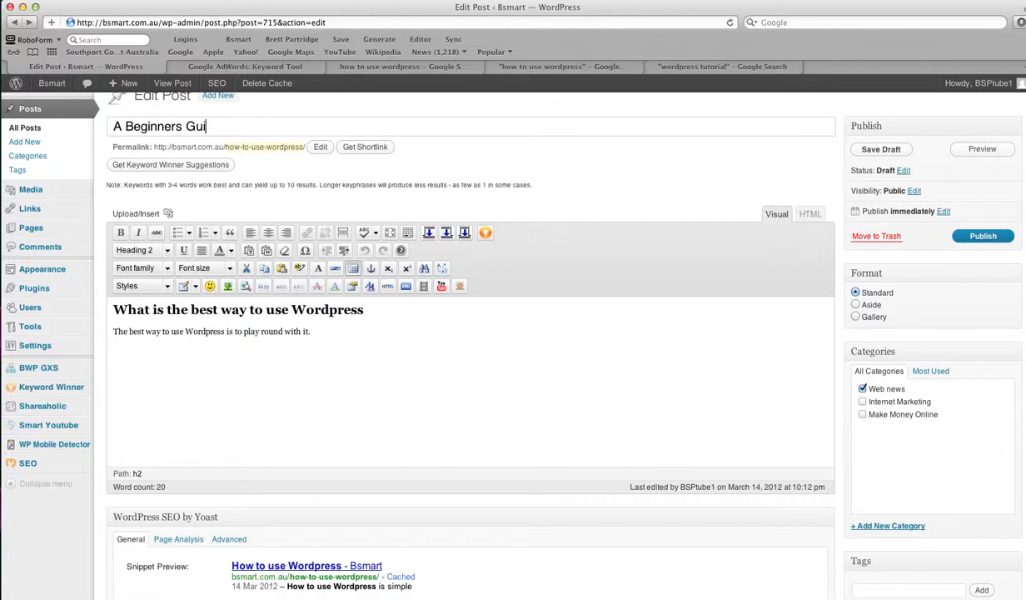
type("de to Wprdpress")
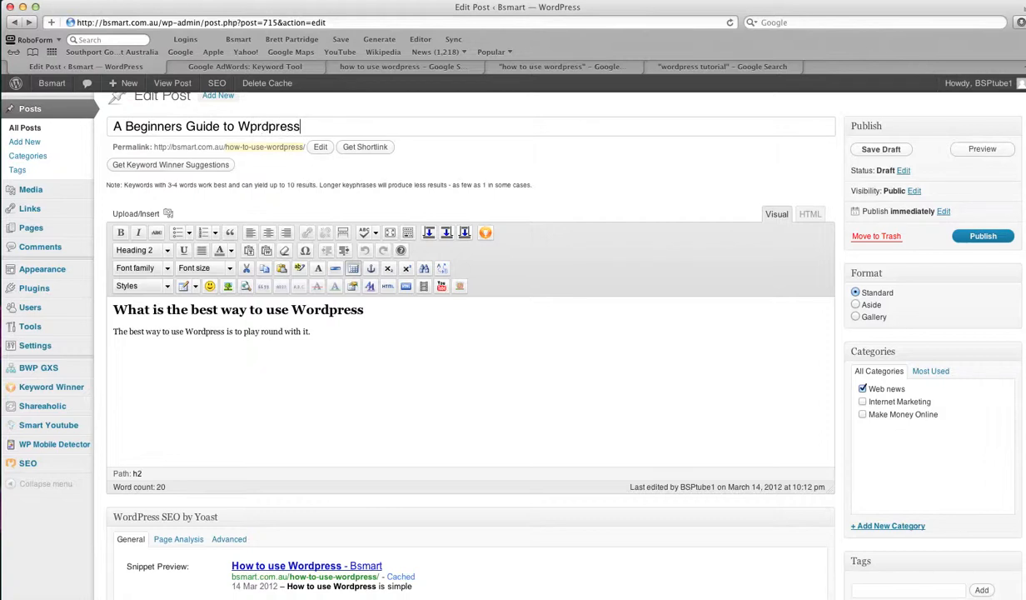
key("Return")
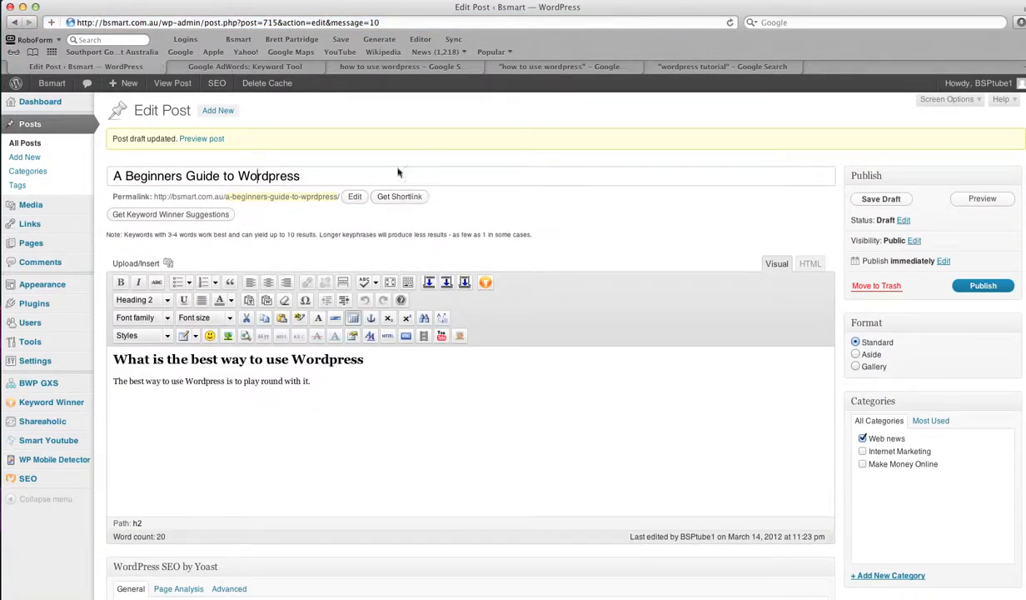
left_click(337, 176)
key("Return")
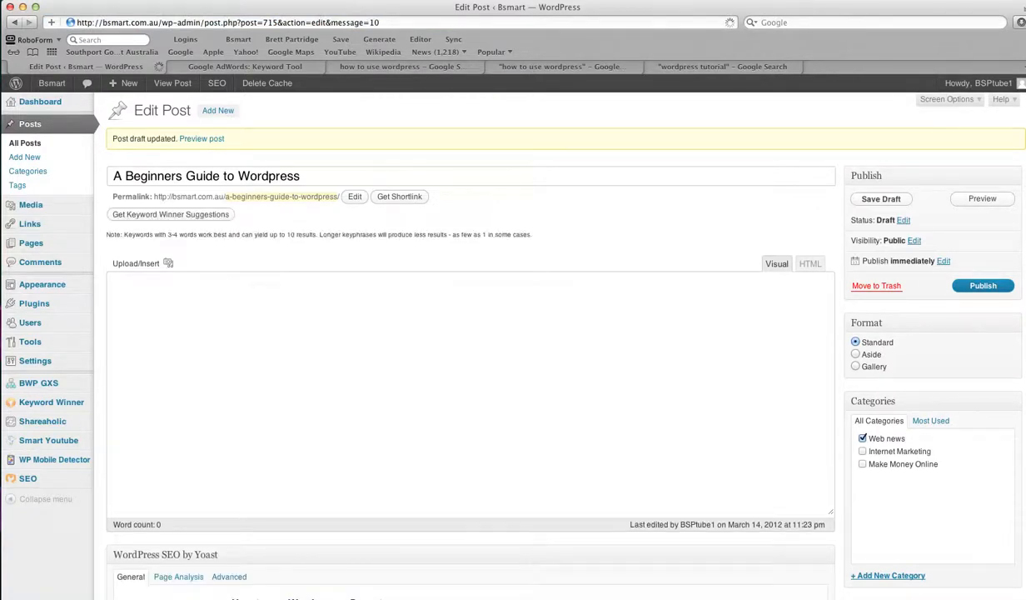
Step: Get Keyword Winner suggestions for the beginners guide title and review their links, competition and monthly trends
left_click(213, 215)
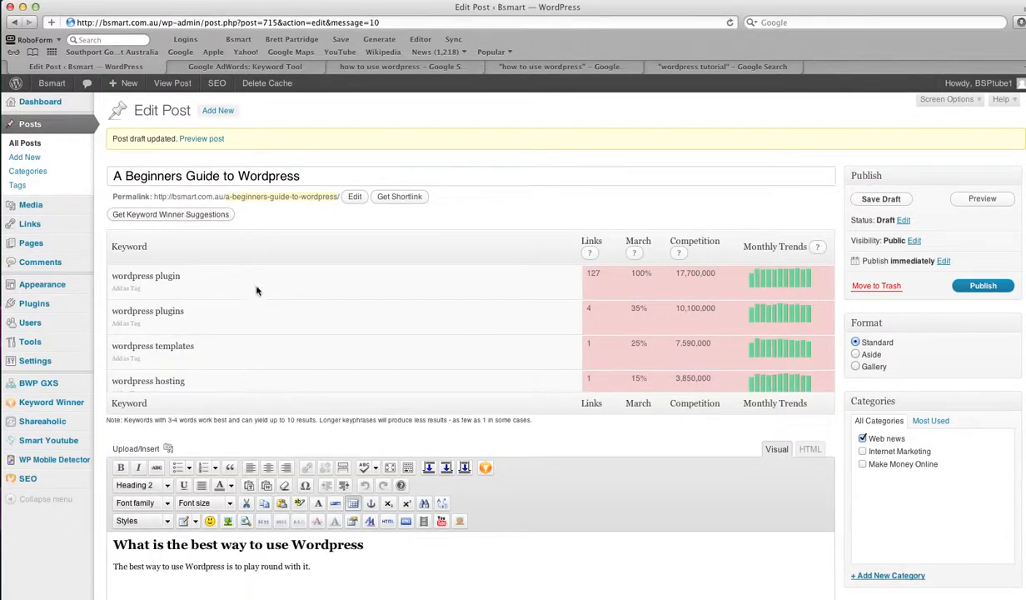
scroll(304, 292, "down", 2)
scroll(306, 296, "down", 4)
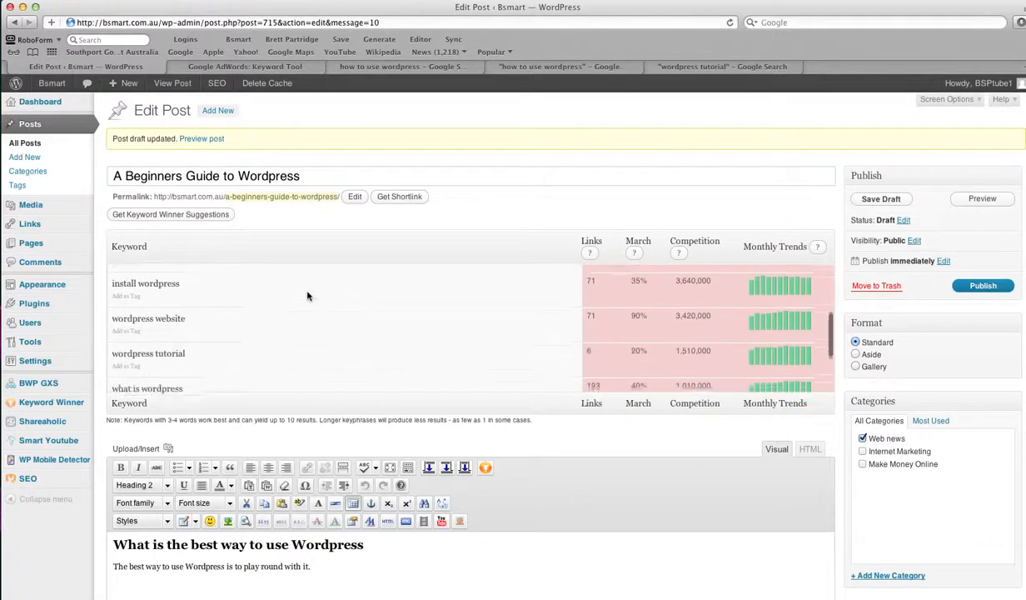
scroll(307, 296, "down", 2)
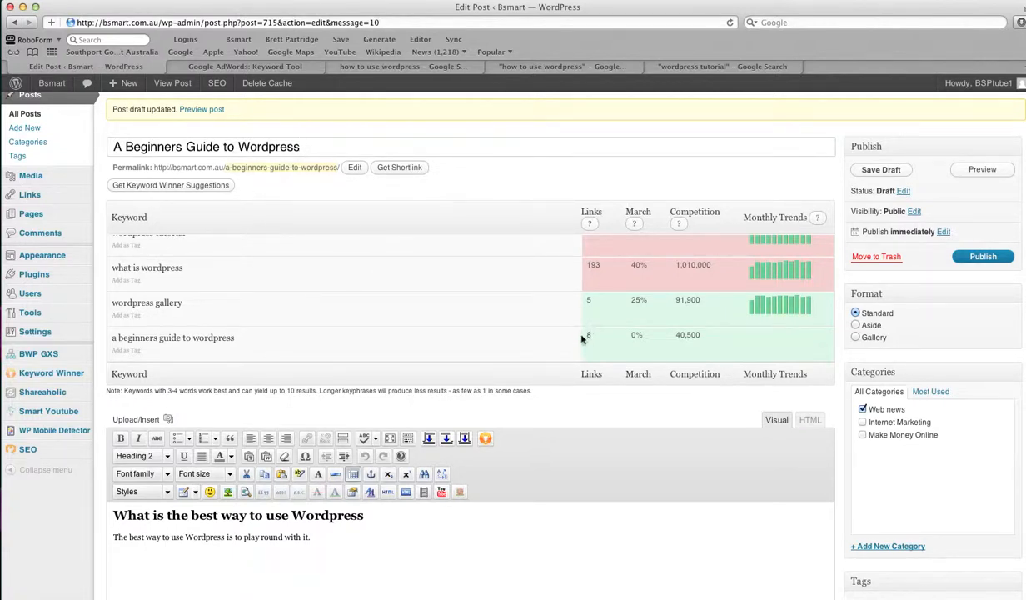
scroll(521, 323, "up", 1)
scroll(522, 323, "up", 2)
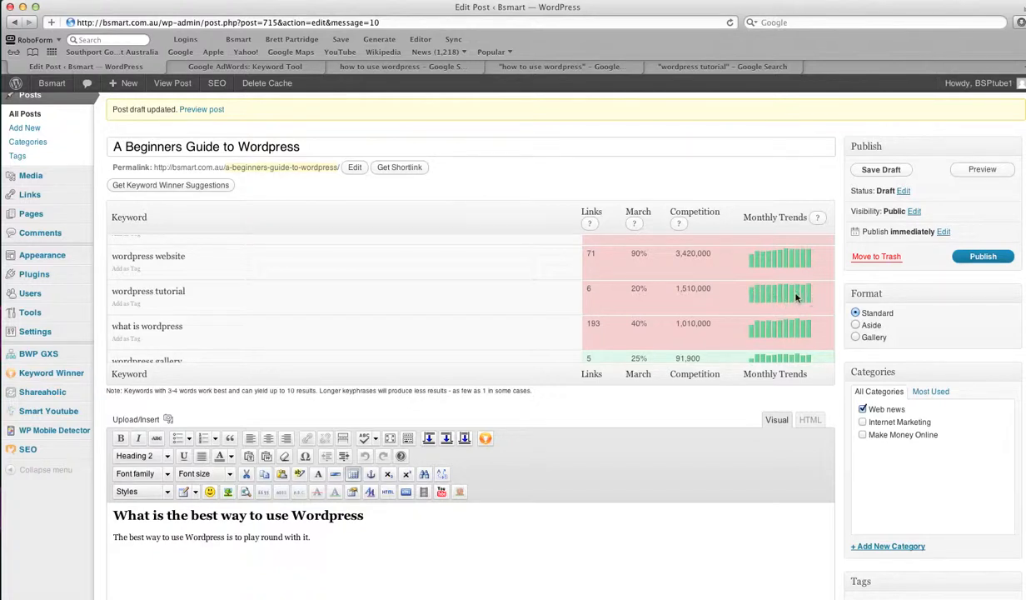
mouse_move(776, 296)
Step: Replace the post title with "Wordpress Tutorial" and save the draft
key("BackSpace")
key("BackSpace")
key("BackSpace")
key("BackSpace")
key("BackSpace")
key("BackSpace")
key("BackSpace")
key("BackSpace")
key("BackSpace")
key("BackSpace")
key("BackSpace")
key("BackSpace")
key("BackSpace")
key("BackSpace")
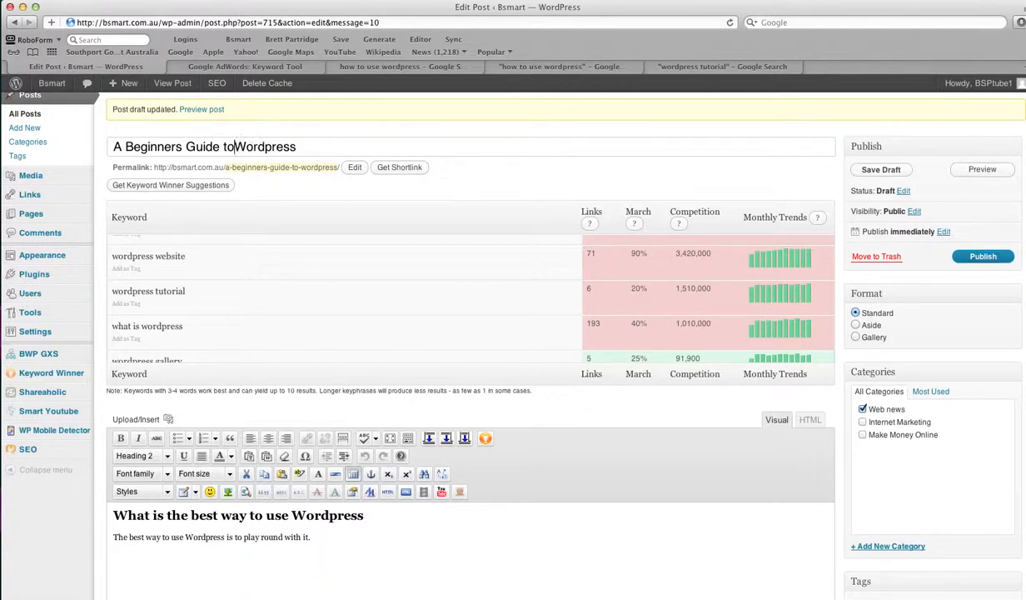
key("BackSpace")
key("BackSpace")
key("BackSpace")
key("BackSpace")
key("BackSpace")
key("BackSpace")
key("BackSpace")
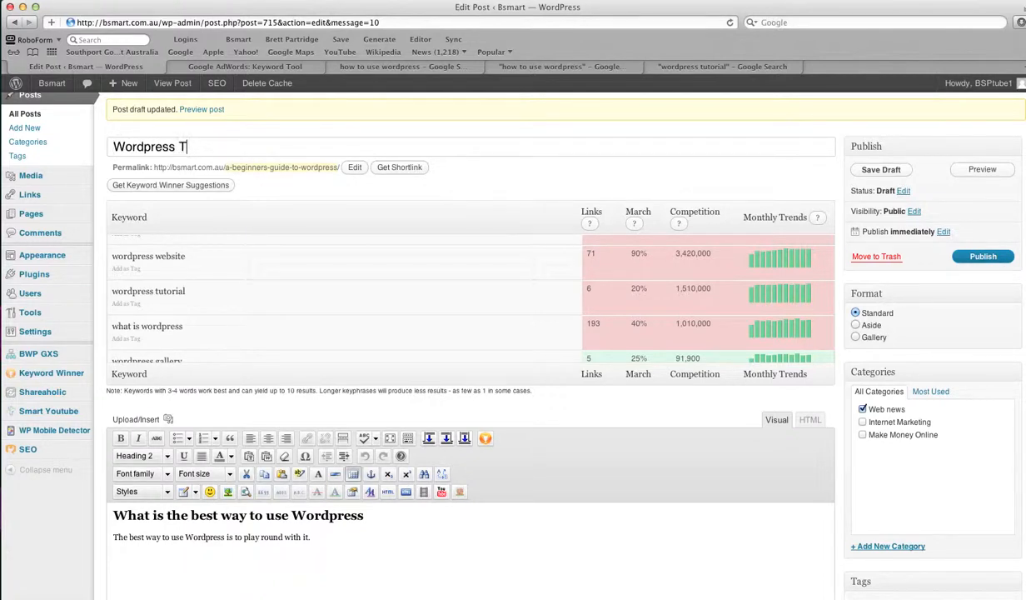
type("ial")
key("Return")
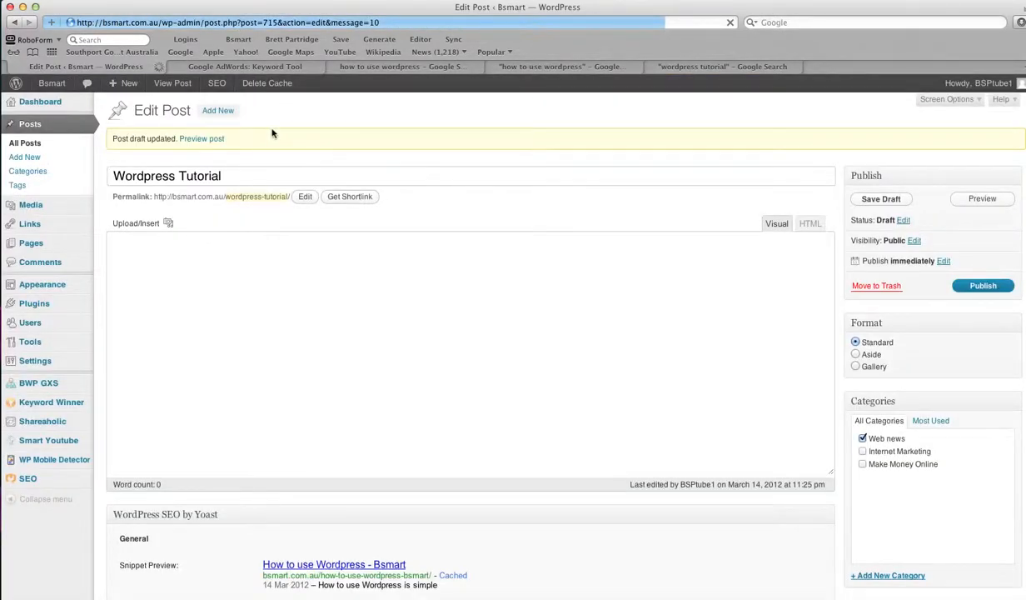
Step: Switch to the Google AdWords Keyword Tool and examine the monthly searches and keyword ideas for "a beginners guide to wordpress"
left_click(264, 69)
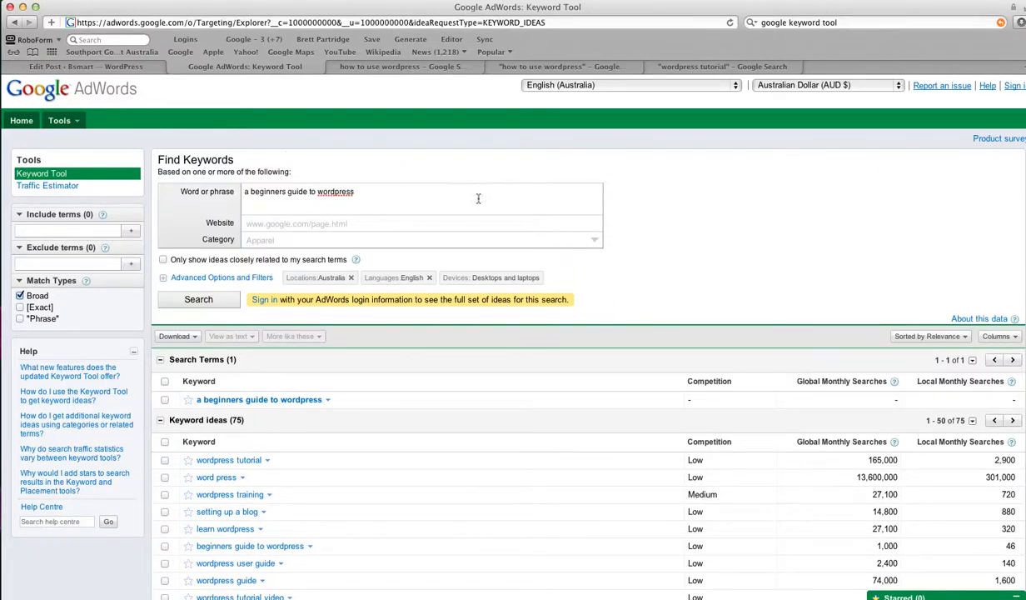
scroll(442, 201, "down", 1)
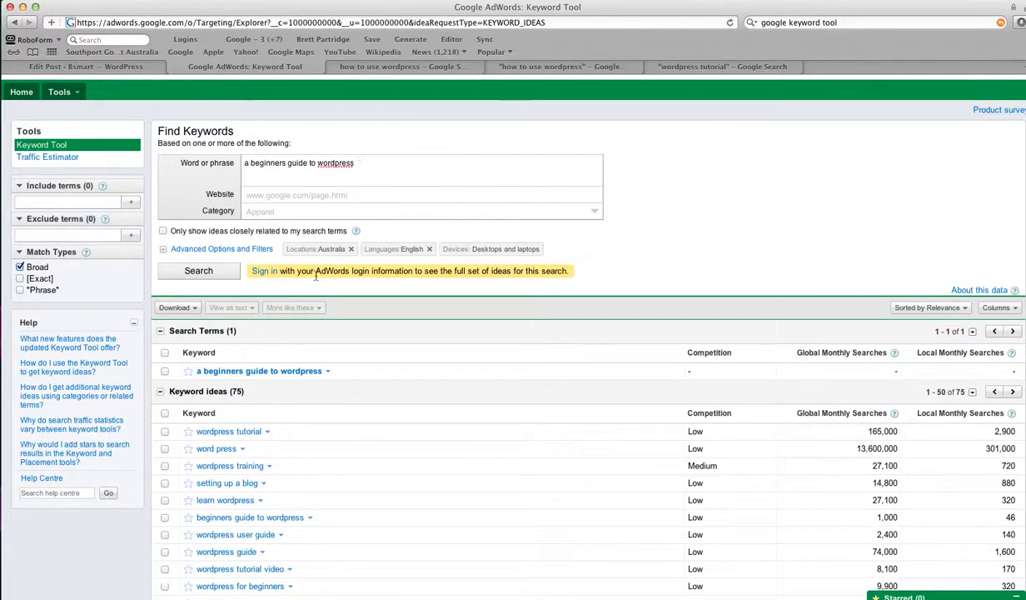
scroll(432, 372, "down", 1)
scroll(432, 372, "down", 3)
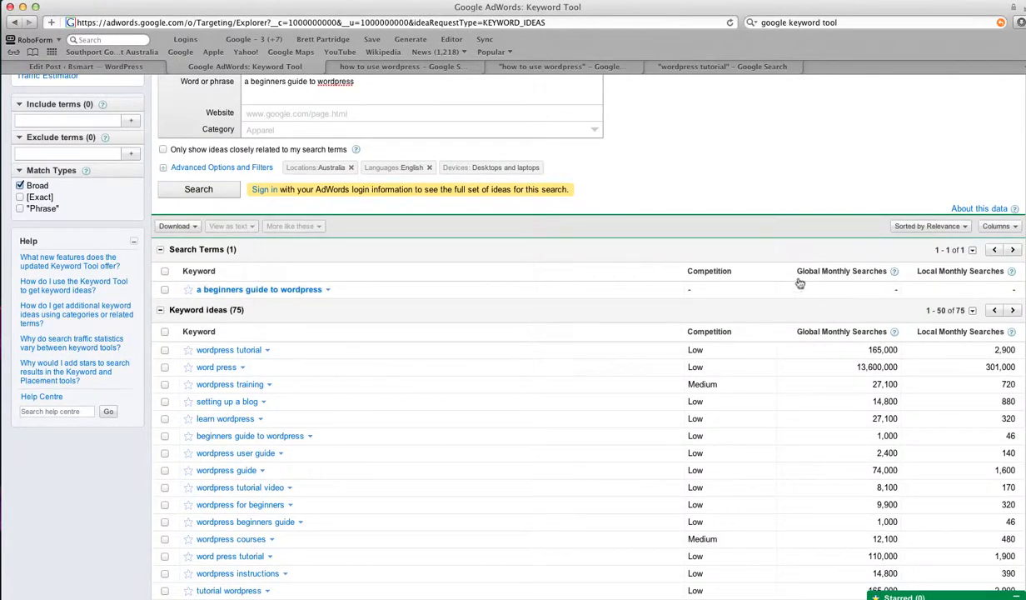
scroll(551, 319, "down", 5)
scroll(551, 319, "down", 1)
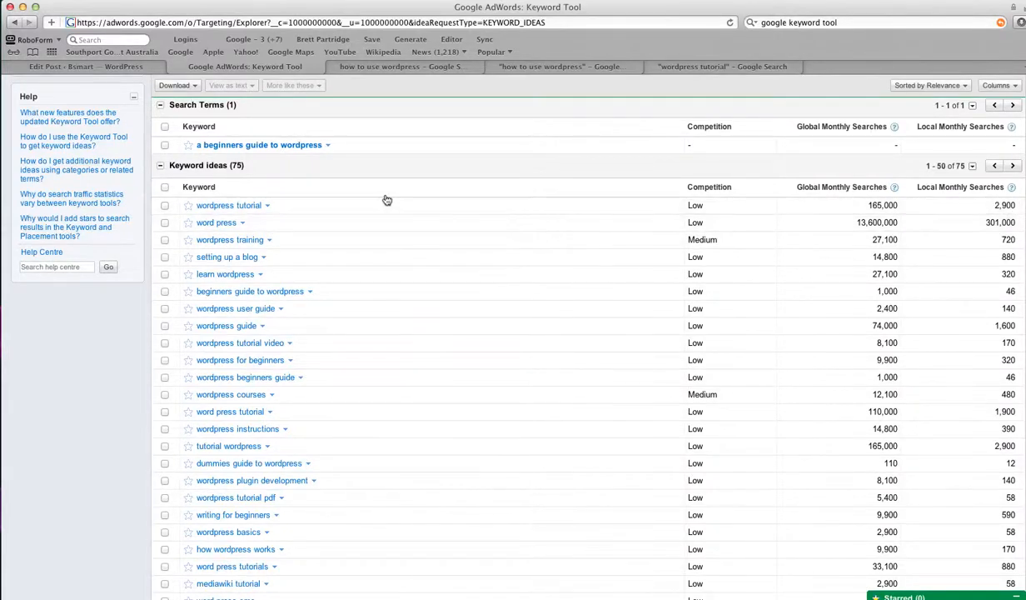
scroll(382, 200, "up", 1)
scroll(383, 200, "up", 5)
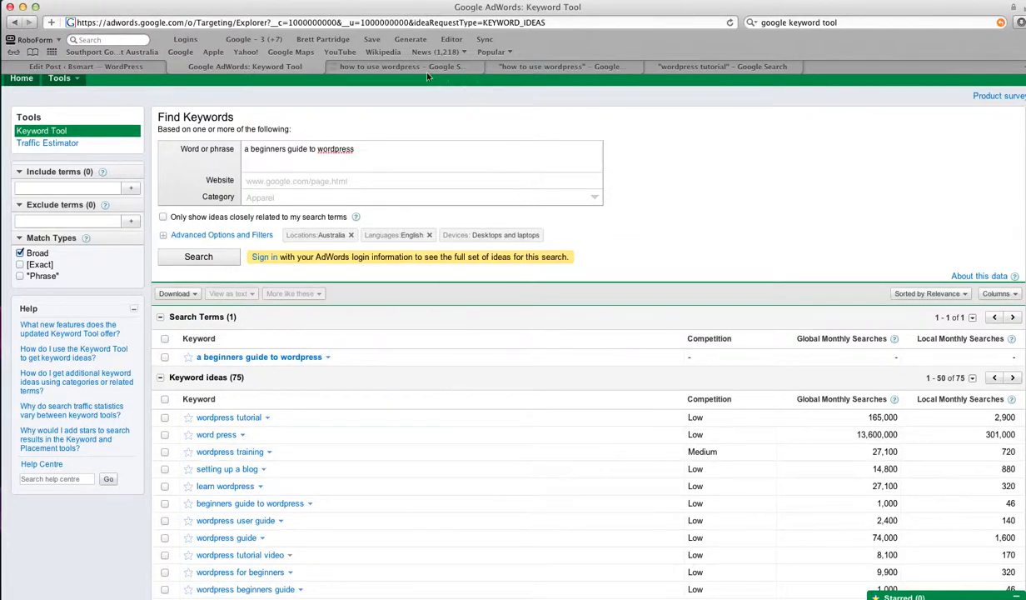
Step: Run a Google Search for the "wordpress tutorial" keyword idea and bring the results window fully into view
left_click(240, 422)
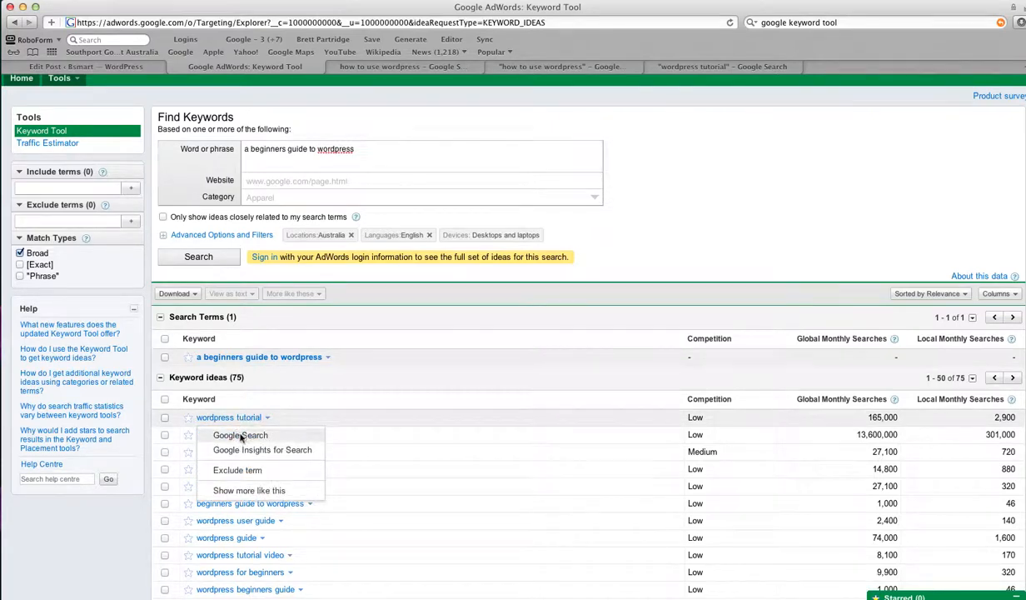
left_click(241, 435)
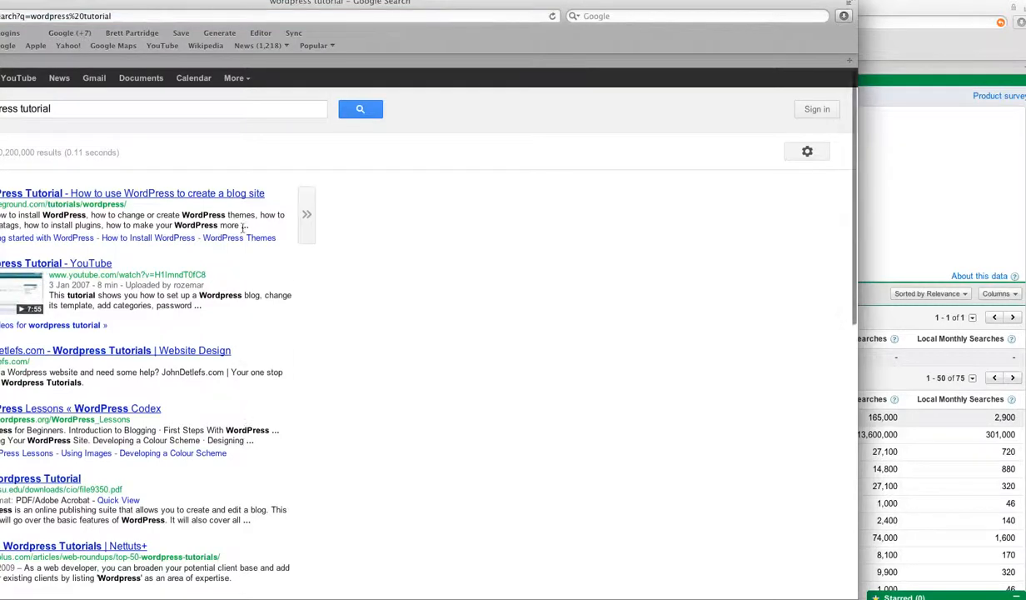
right_click(42, 24)
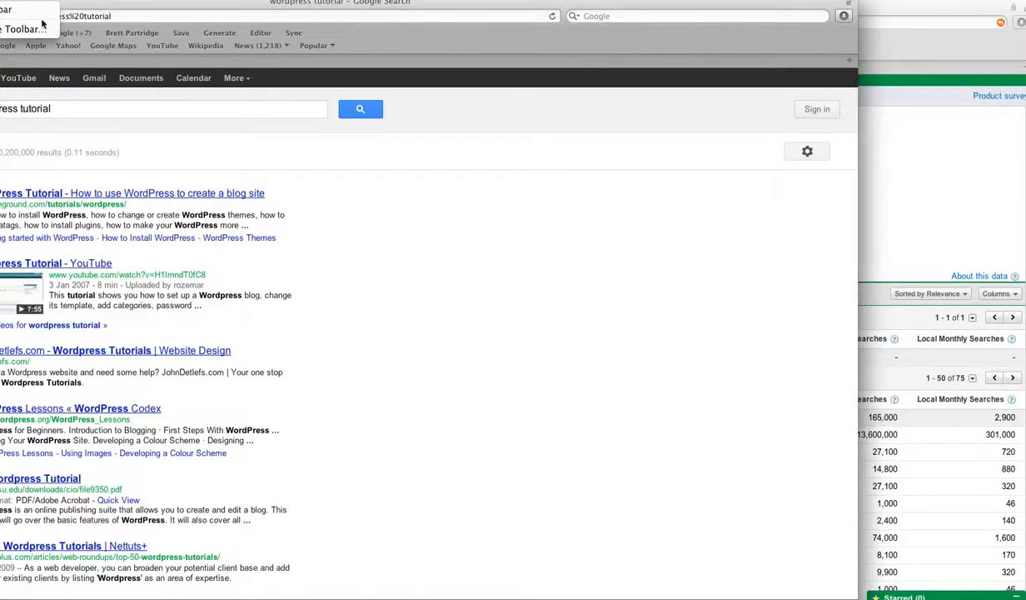
left_click(56, 25)
left_click_drag(435, 10, 639, 22)
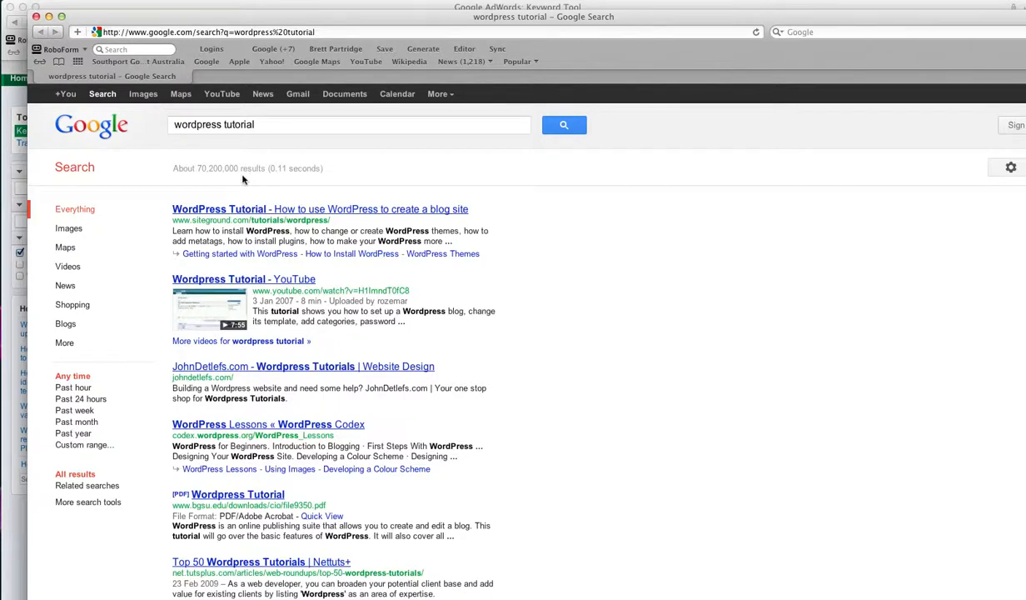
Step: Search Google for the exact phrase "wordpress tutorial" in quotation marks, check the results, and close the search window
left_click(175, 123)
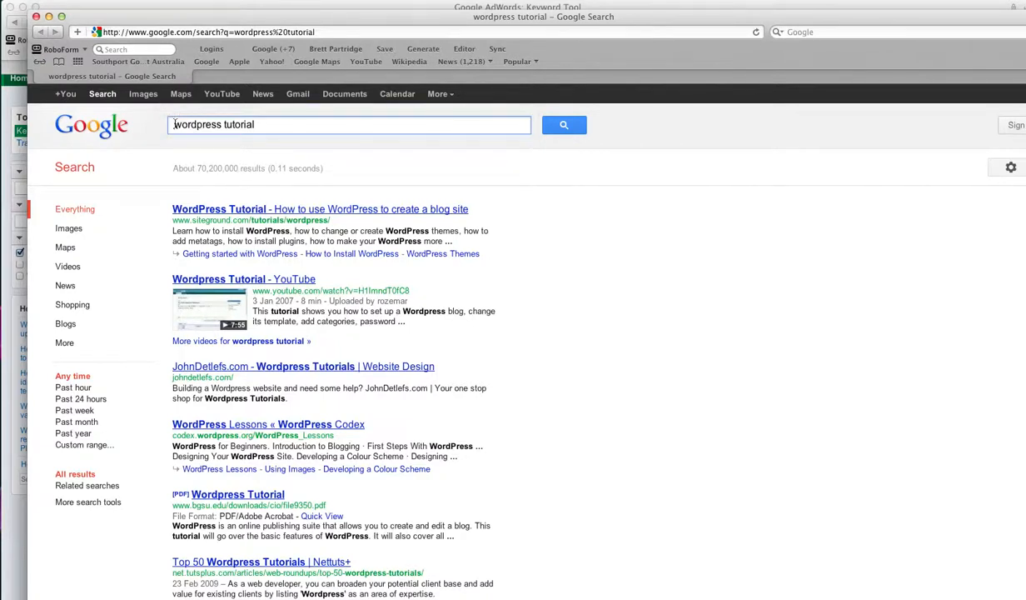
type("\"")
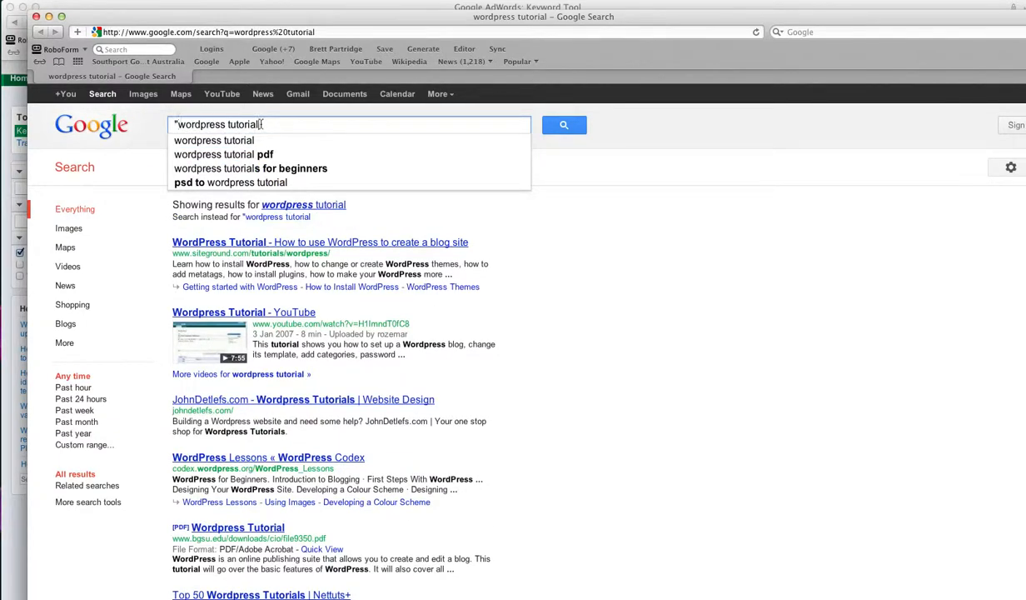
type("\"")
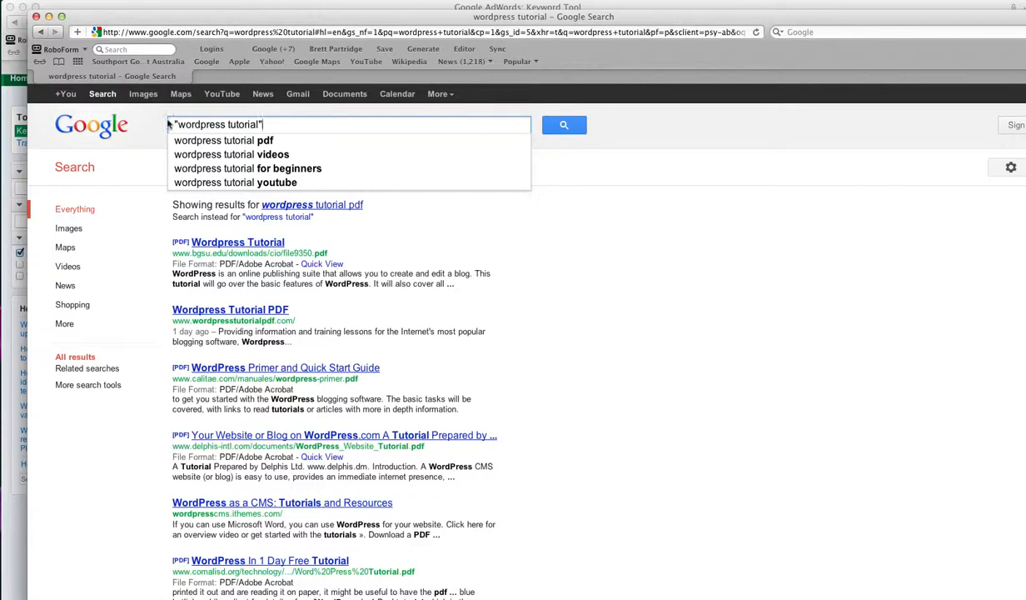
left_click(562, 128)
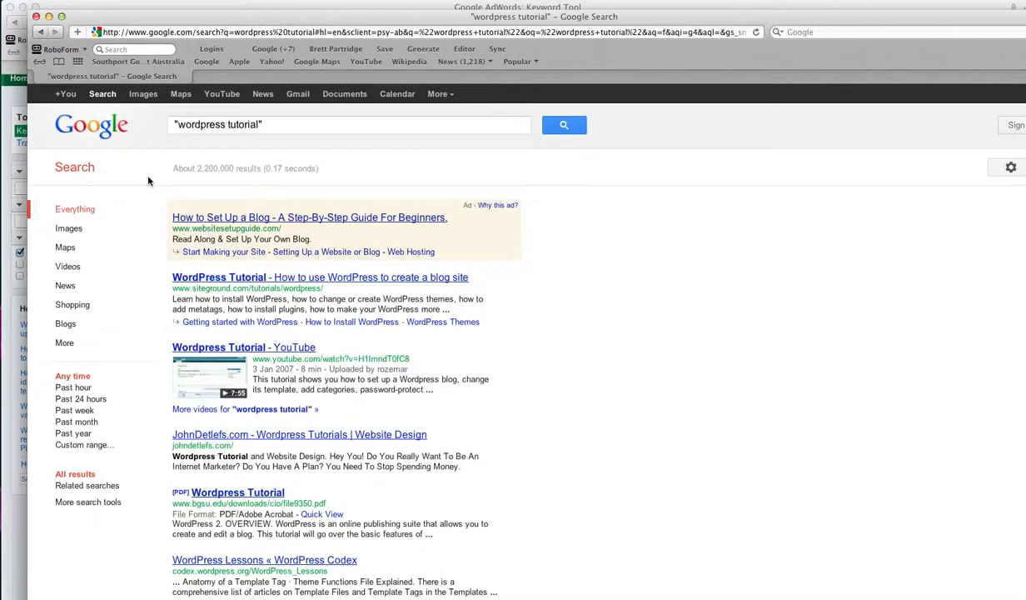
left_click(35, 17)
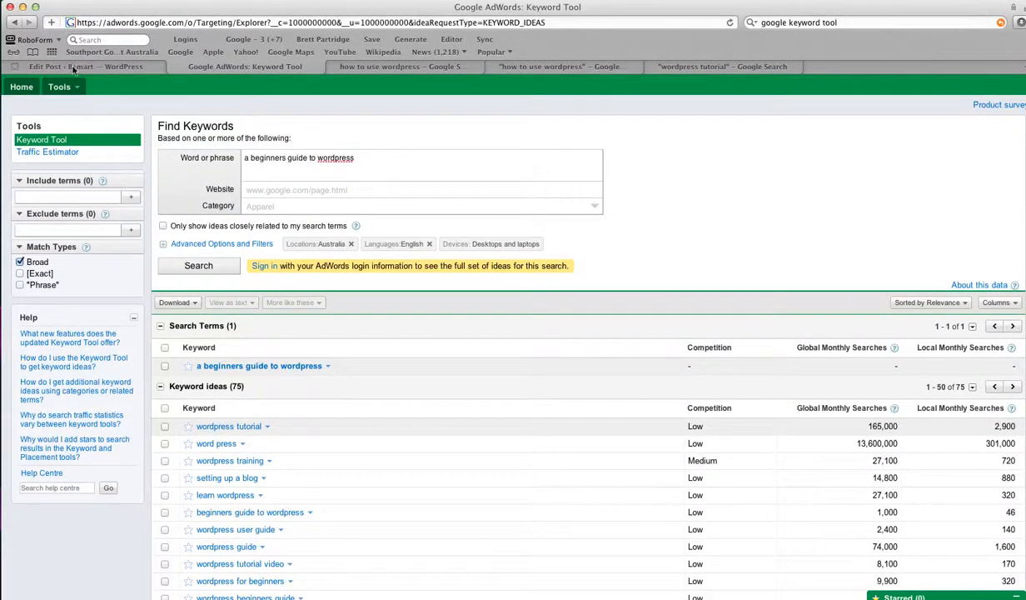
Step: Return to the WordPress post editor and request Keyword Winner suggestions for the "Wordpress Tutorial" title
left_click(74, 66)
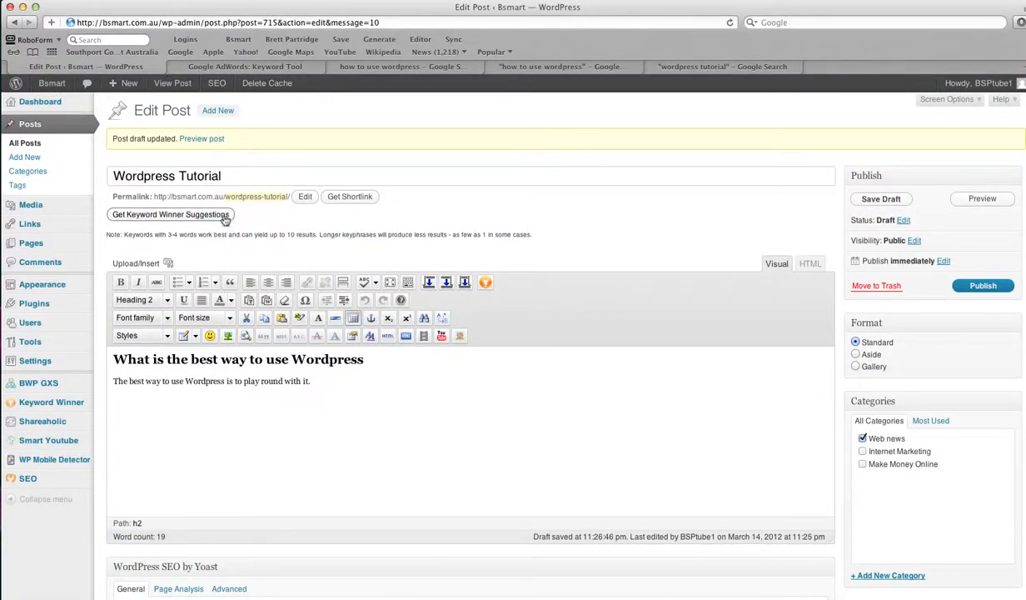
left_click(223, 217)
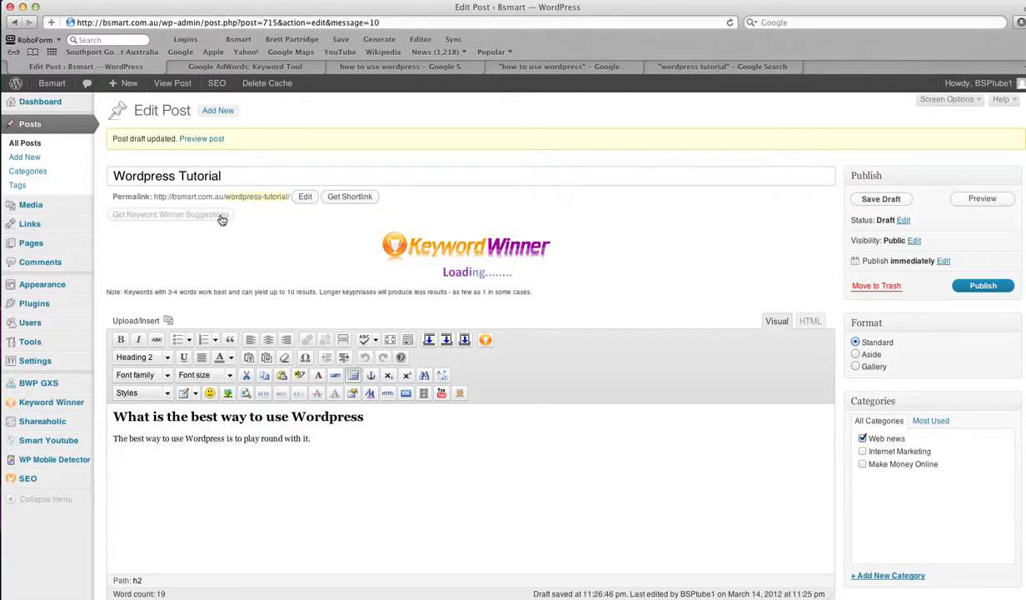
scroll(497, 484, "down", 3)
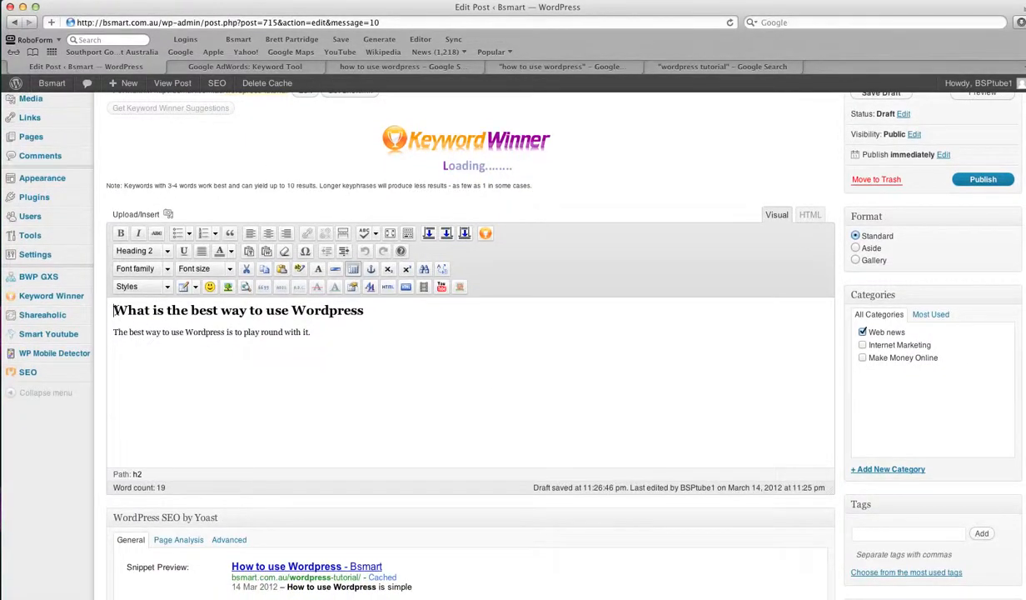
Step: Insert "Welcome to our Wordpress Tutorial" at the beginning of the heading in the post body
scroll(116, 310, "up", 3)
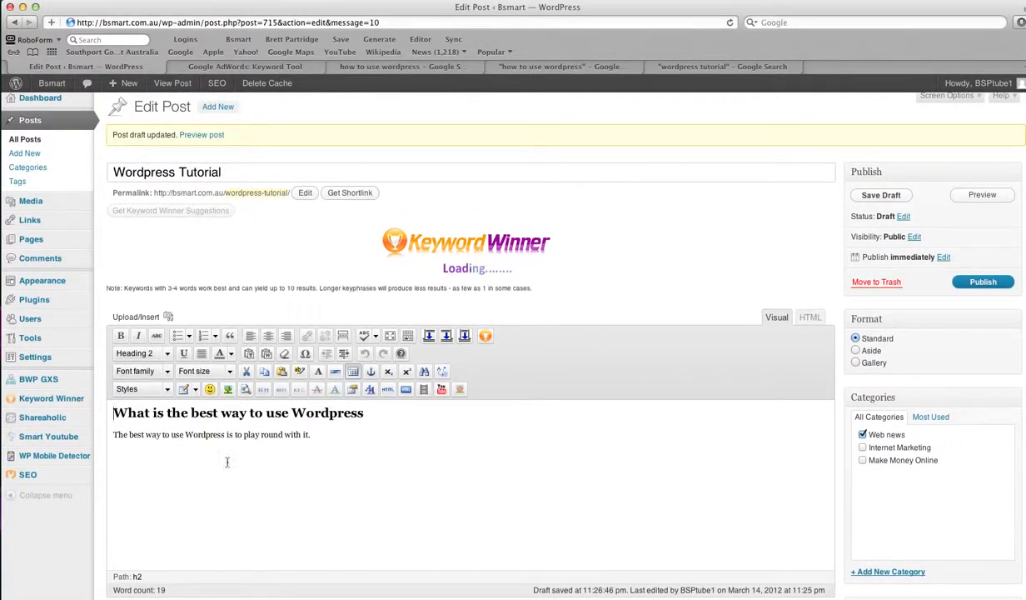
type("W")
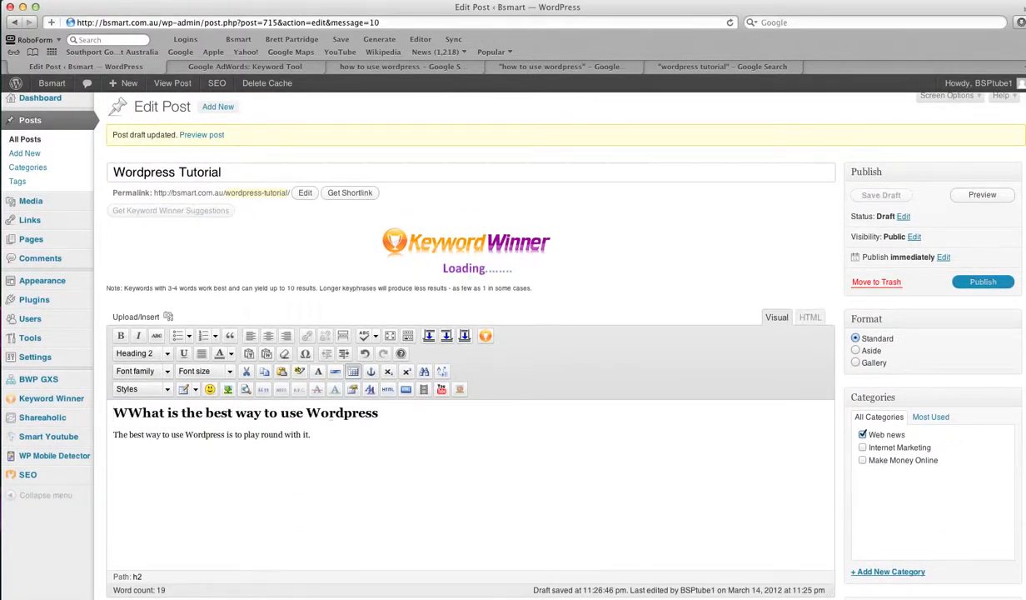
type("elco")
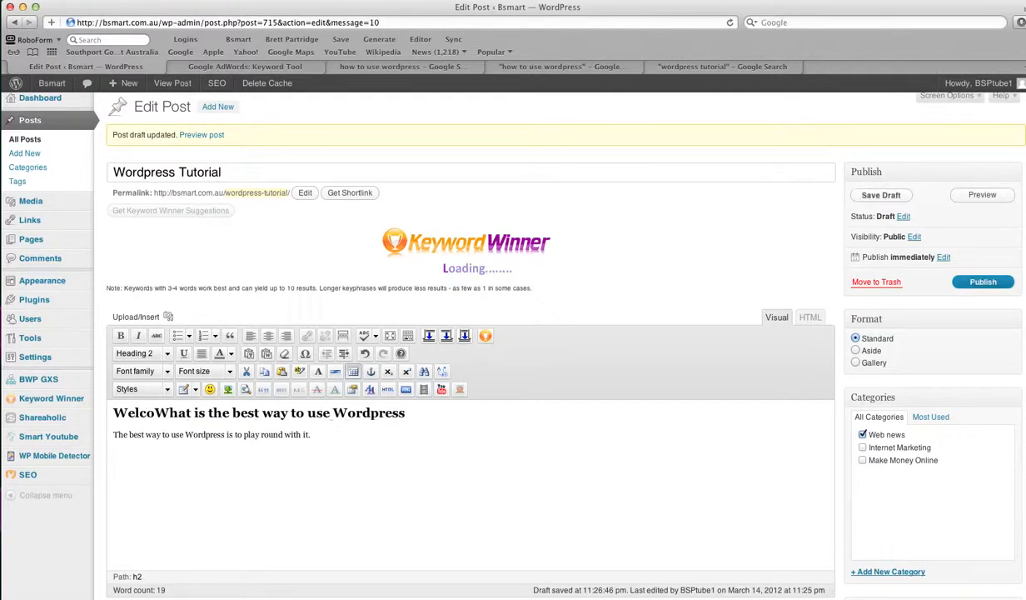
type("me to ")
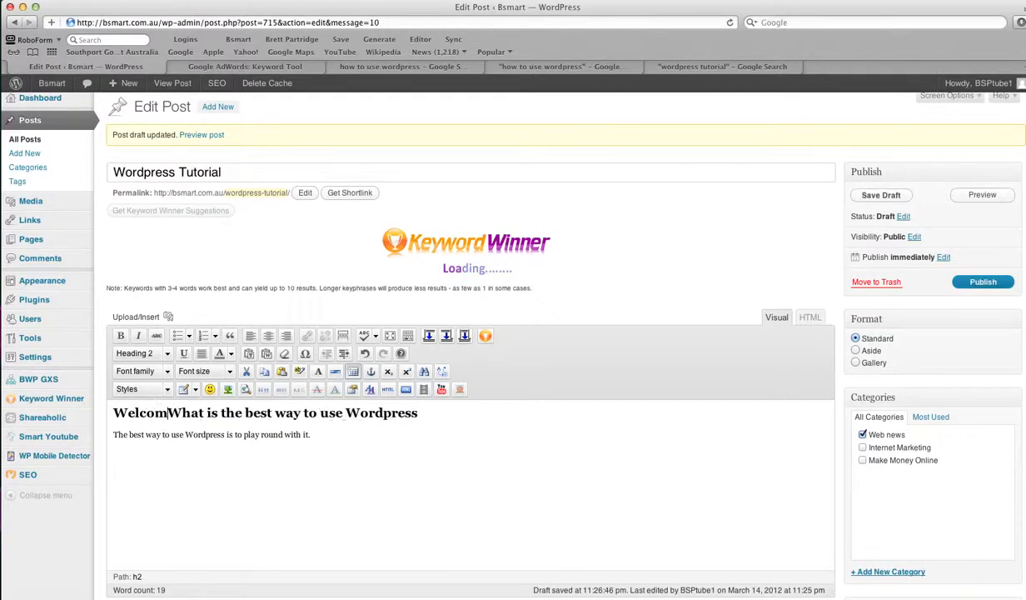
type("our ")
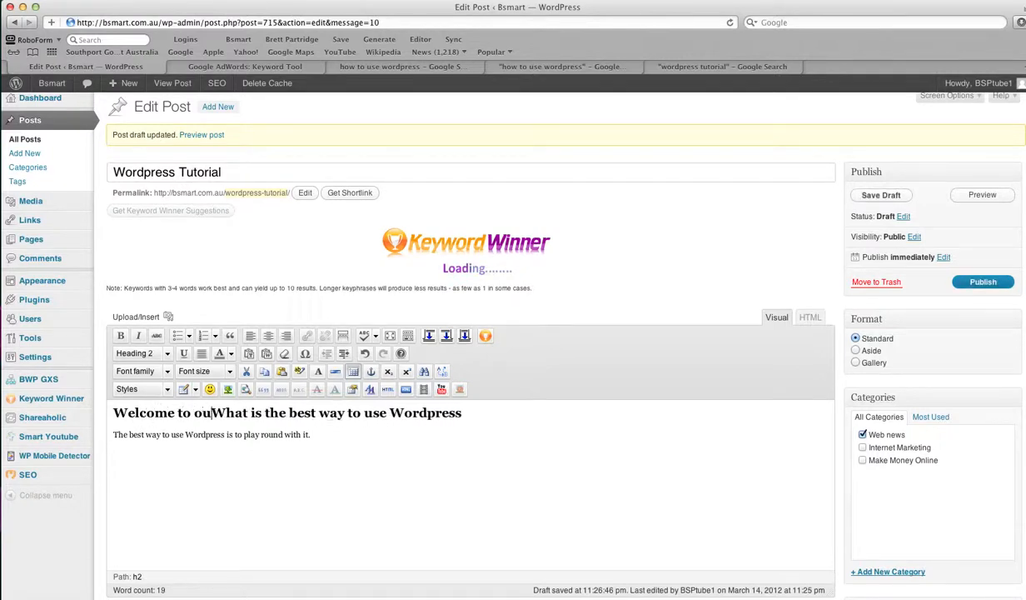
type("Wordpress")
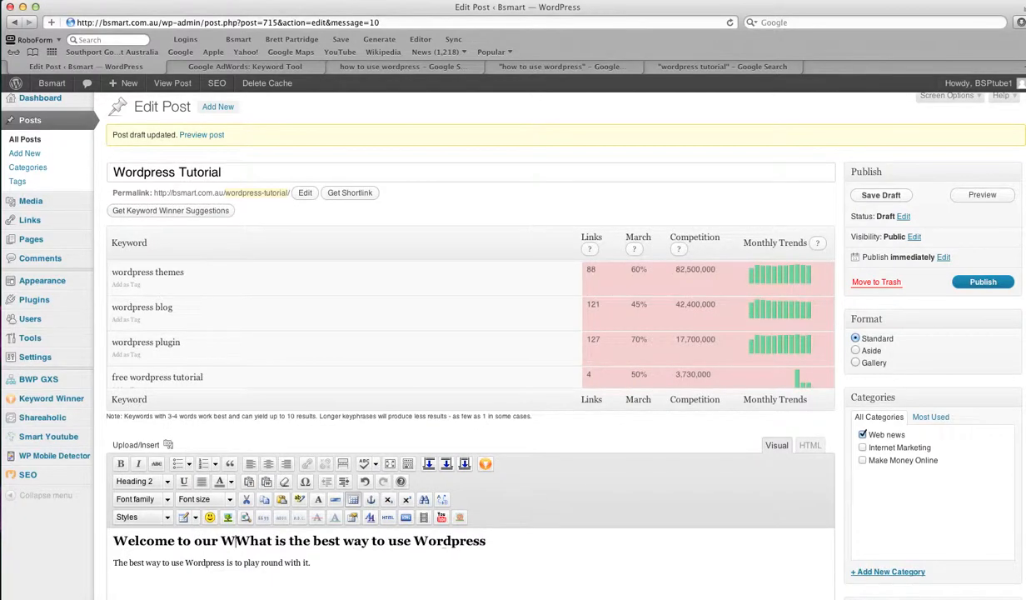
type(" T")
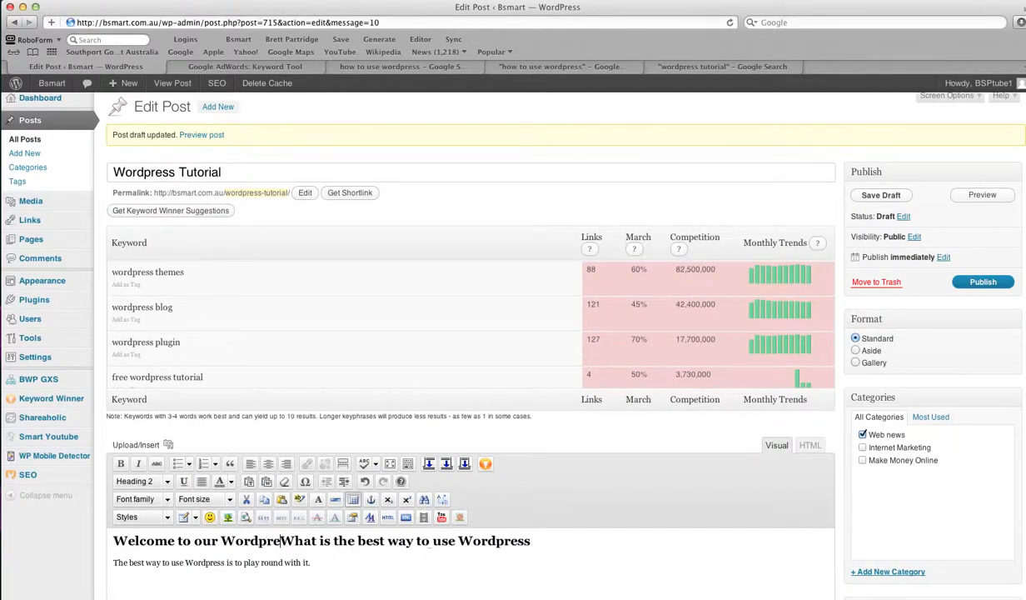
type("utorial")
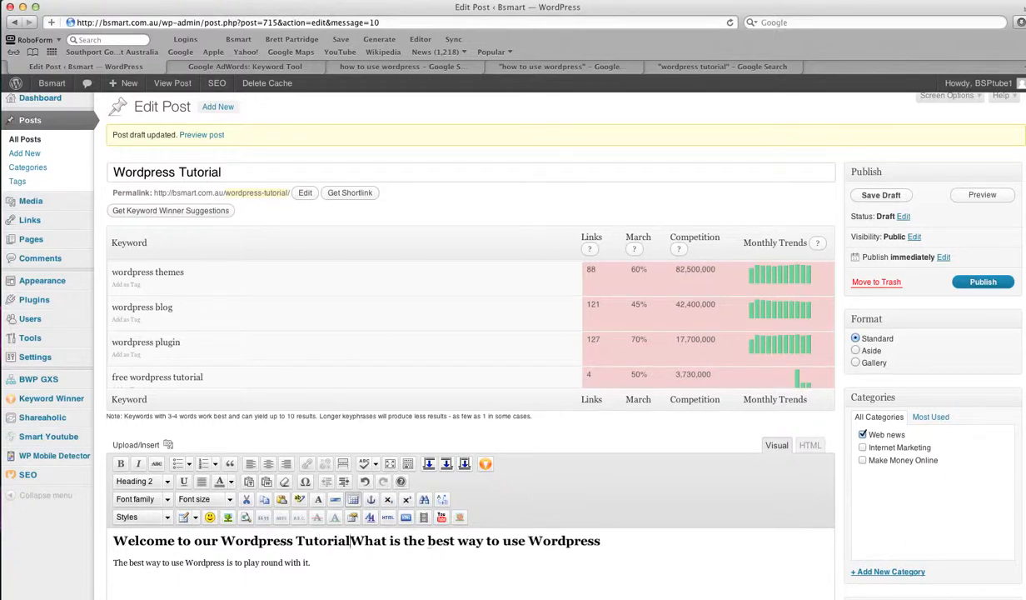
Step: Delete the old heading text "What is the best way to use Wordpress" following the new welcome phrase
key("Delete")
key("Delete")
key("Delete")
key("Delete")
key("Delete")
key("Delete")
key("Delete")
key("Delete")
key("Delete")
key("Delete")
key("Delete")
key("Delete")
key("Delete")
key("Delete")
key("Delete")
key("Delete")
key("Delete")
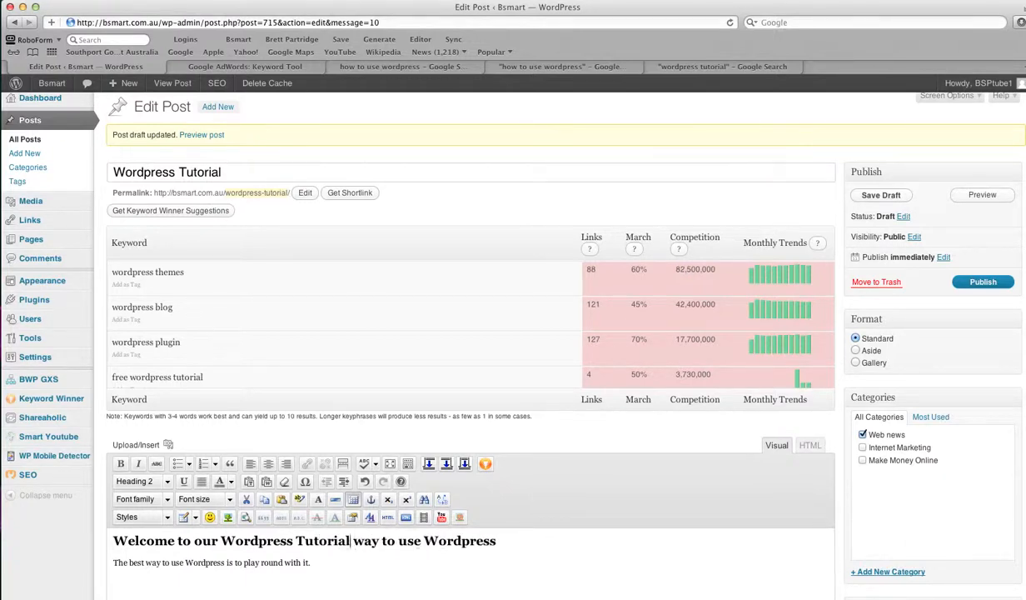
key("Delete")
key("Delete")
key("Delete")
key("Delete")
key("Delete")
key("Delete")
key("Delete")
key("Delete")
key("Delete")
key("Delete")
key("Delete")
key("Delete")
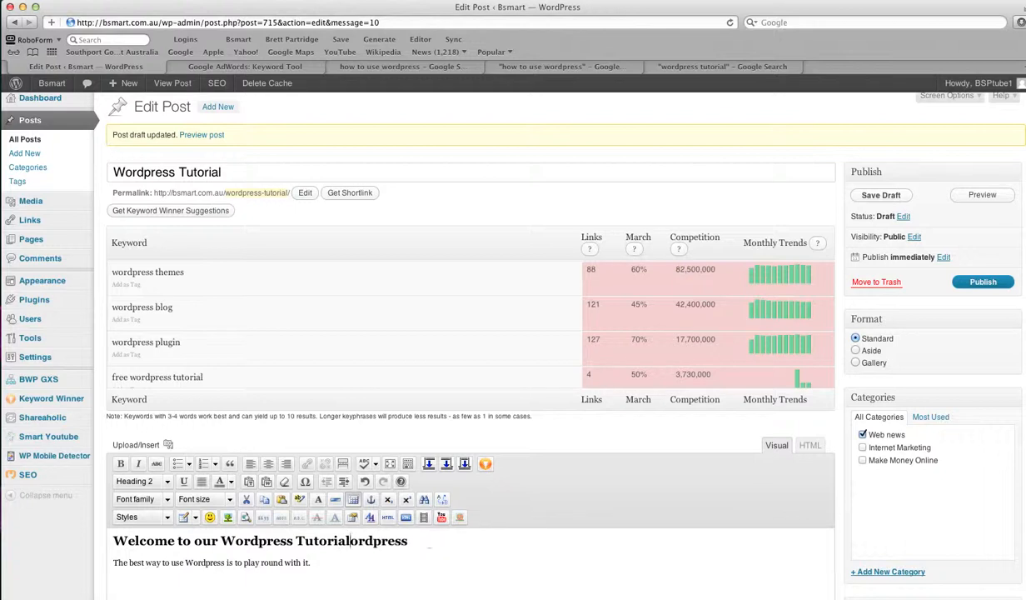
key("Delete")
key("Delete")
key("Delete")
key("Delete")
key("Delete")
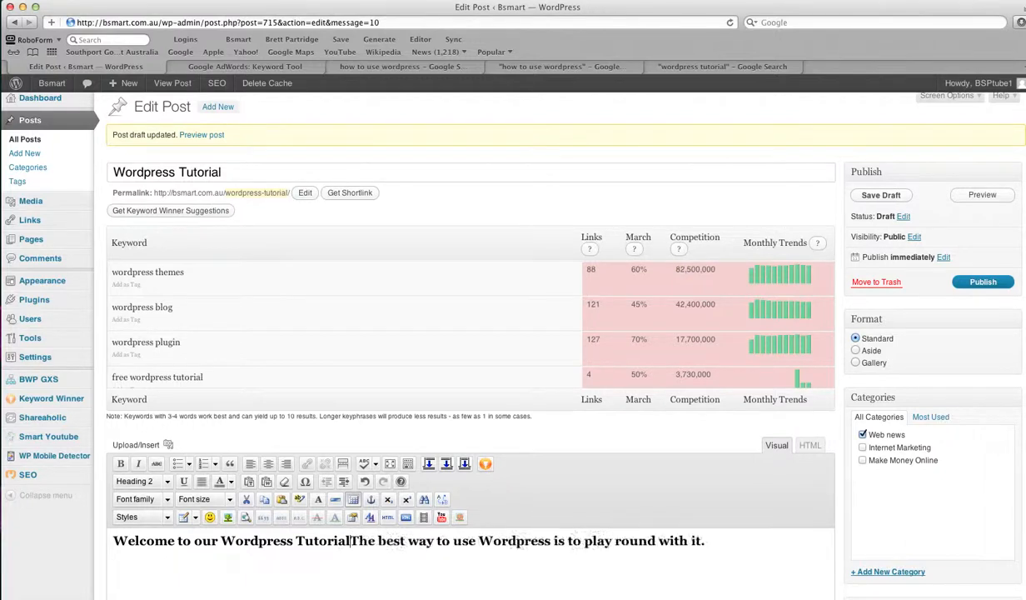
Step: Delete the old body sentence about the best way to use Wordpress, keeping only its final period after the heading
key("Delete")
key("Delete")
key("Delete")
key("Delete")
key("Delete")
key("Delete")
key("Delete")
key("Delete")
key("Delete")
key("Delete")
key("Delete")
key("Delete")
key("Delete")
key("Delete")
key("Delete")
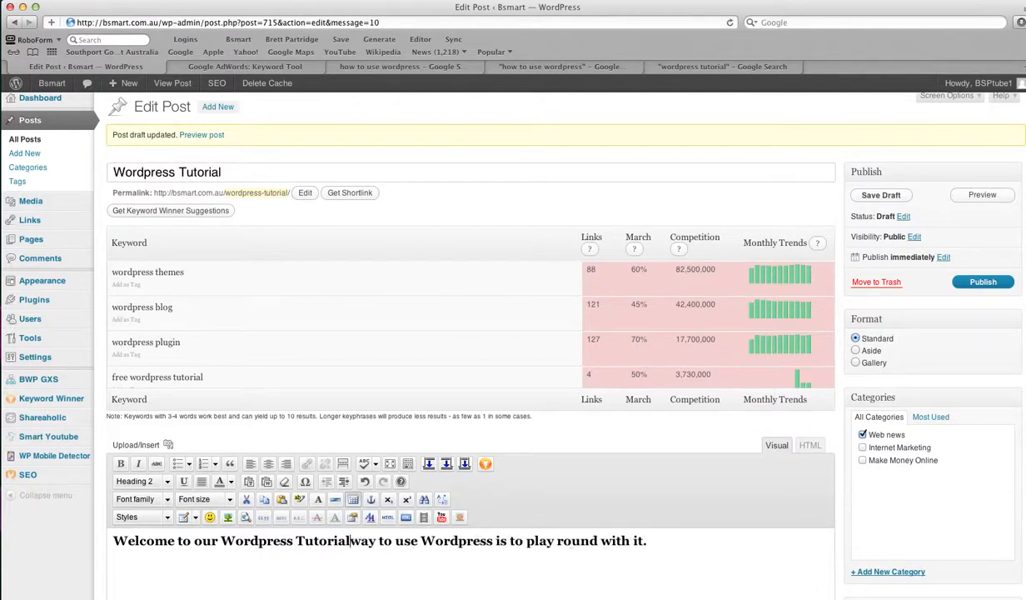
key("Delete")
key("Delete")
key("Delete")
key("Delete")
key("Delete")
key("Delete")
key("Delete")
key("Delete")
key("Delete")
key("Delete")
key("Delete")
key("Delete")
key("Delete")
key("Delete")
key("Delete")
key("Delete")
key("Delete")
key("Delete")
key("Delete")
key("Delete")
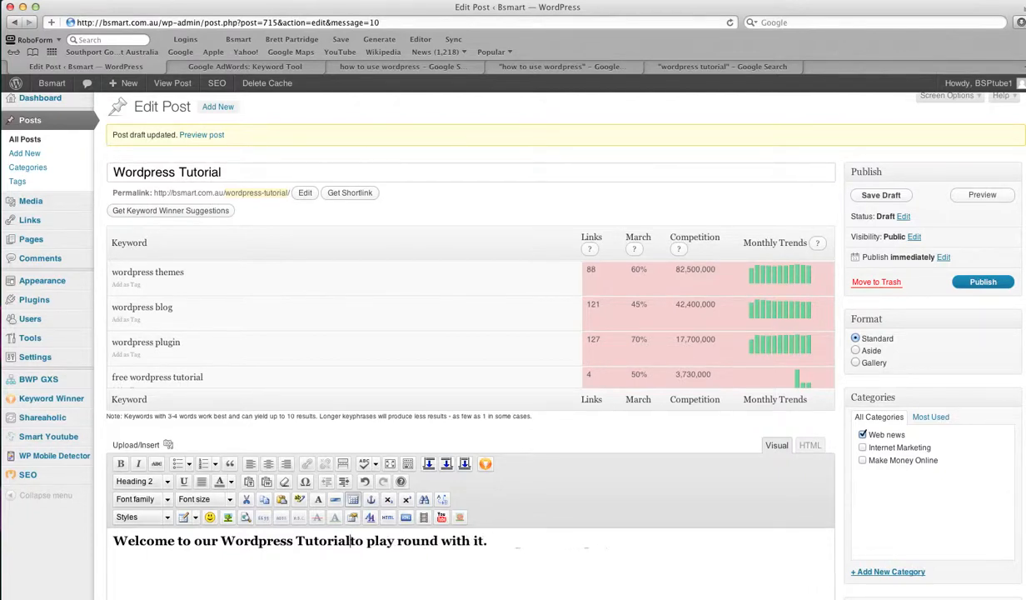
key("Delete")
key("Delete")
key("Delete")
key("Delete")
key("Delete")
key("Delete")
key("Delete")
key("Delete")
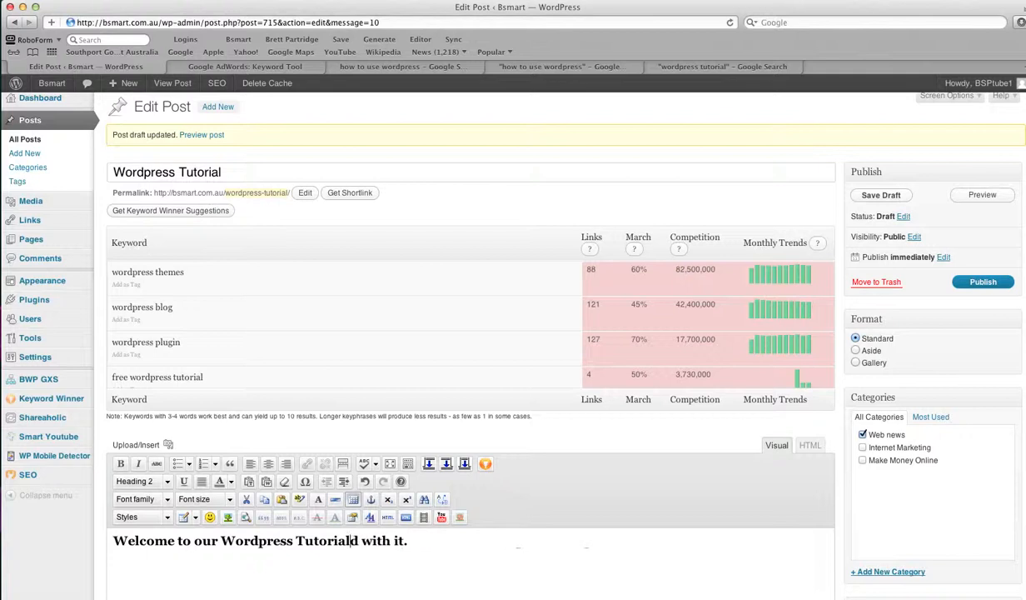
key("Delete")
key("Delete")
key("Delete")
key("Delete")
key("Delete")
key("Delete")
Step: Examine the links, March percentages and competition of the Keyword Winner suggestions for "Wordpress Tutorial"
scroll(291, 334, "down", 1)
scroll(290, 333, "down", 1)
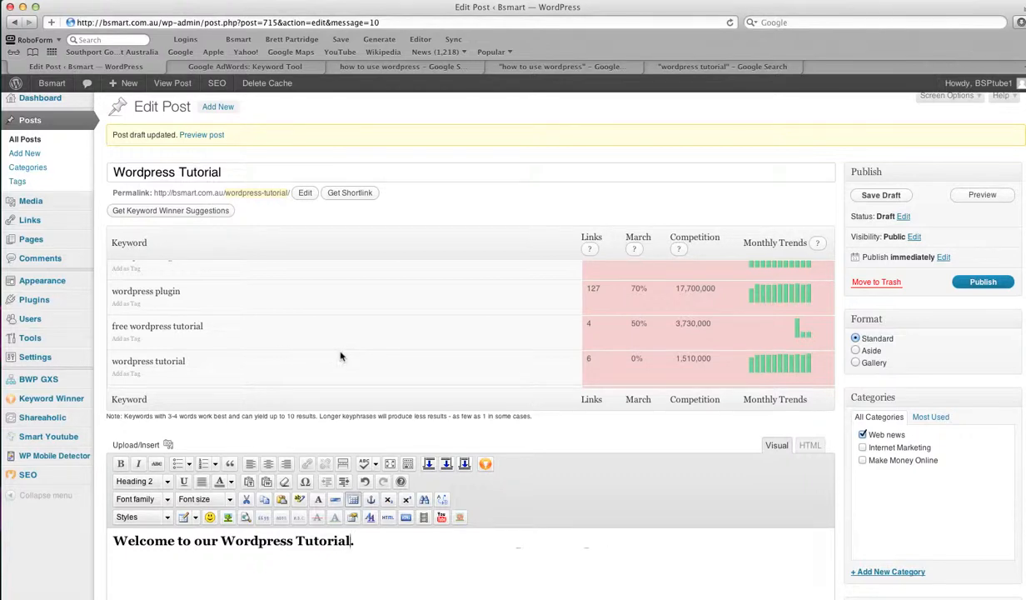
scroll(337, 354, "down", 2)
scroll(340, 355, "down", 1)
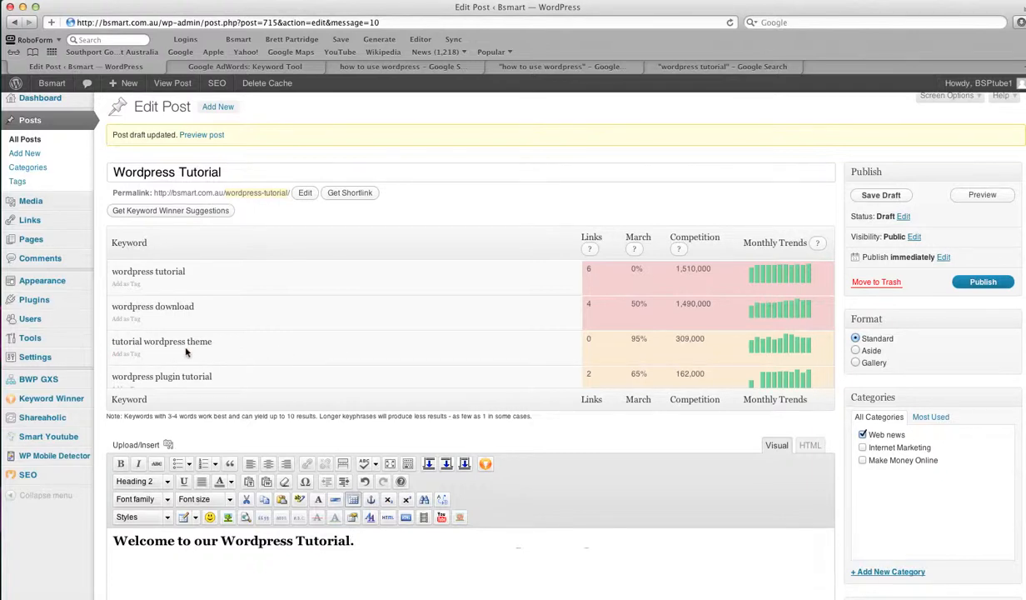
scroll(255, 355, "down", 5)
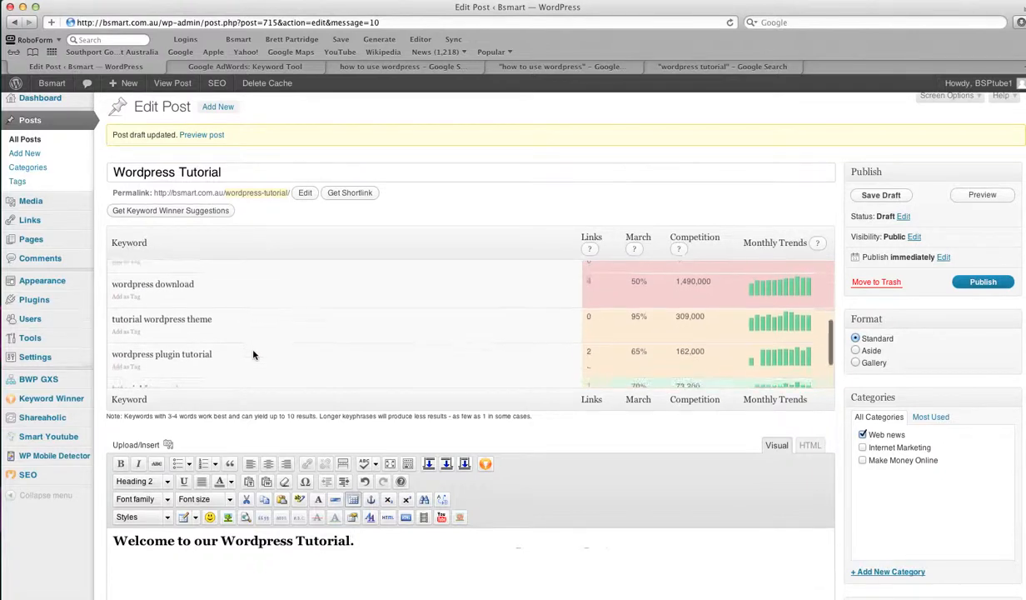
scroll(254, 355, "down", 3)
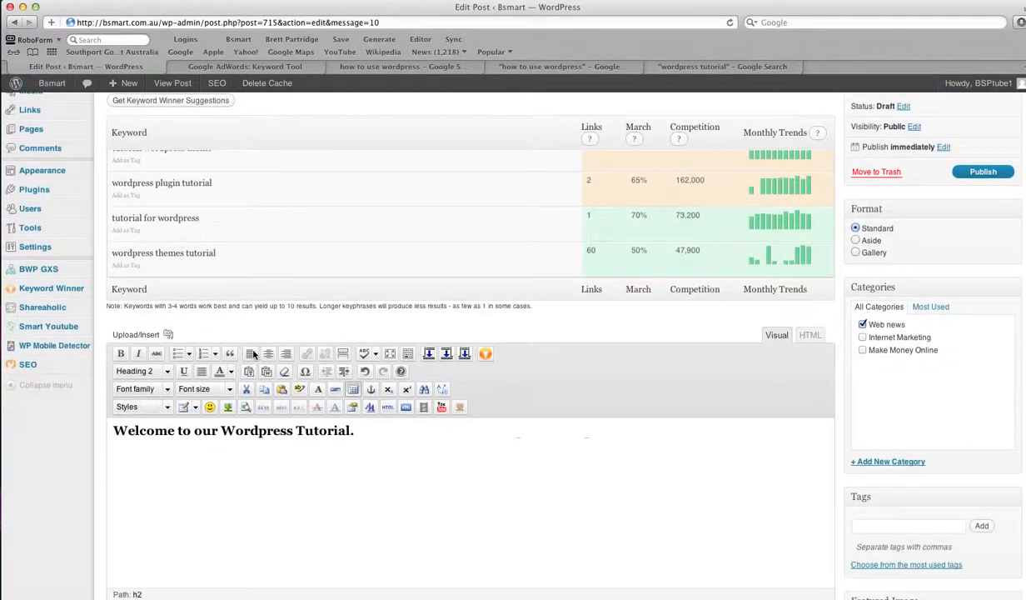
Step: Change the Yoast focus keyword to "wordpress tutorial" and submit the post to update the draft
scroll(404, 480, "down", 8)
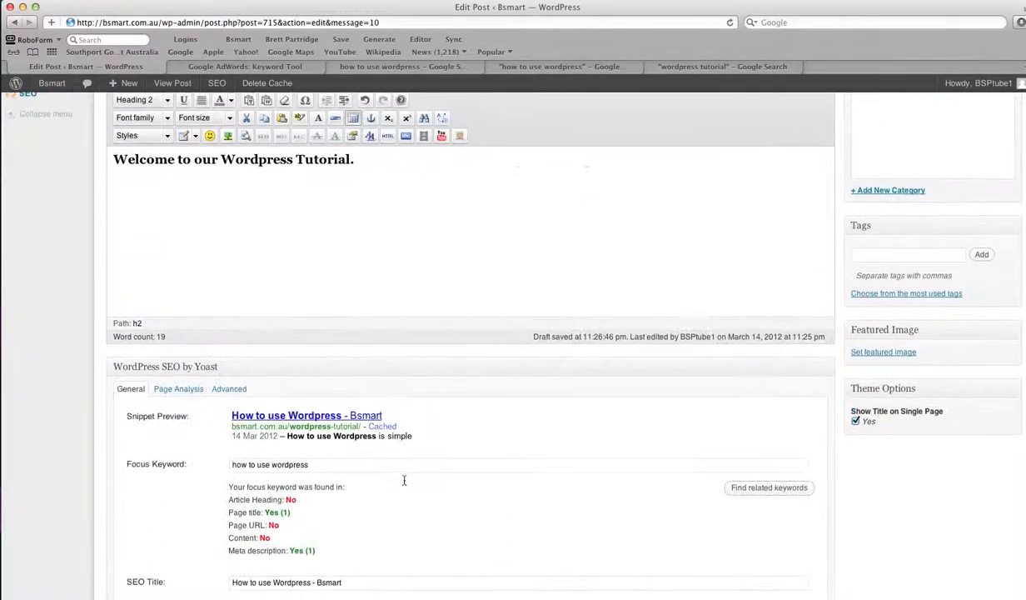
scroll(404, 480, "up", 1)
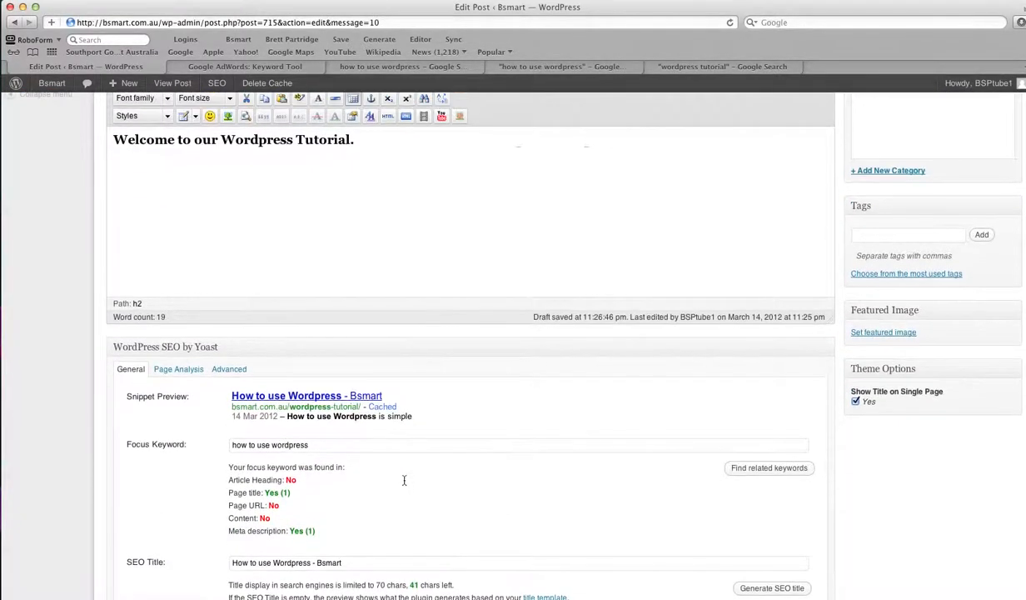
left_click(318, 444)
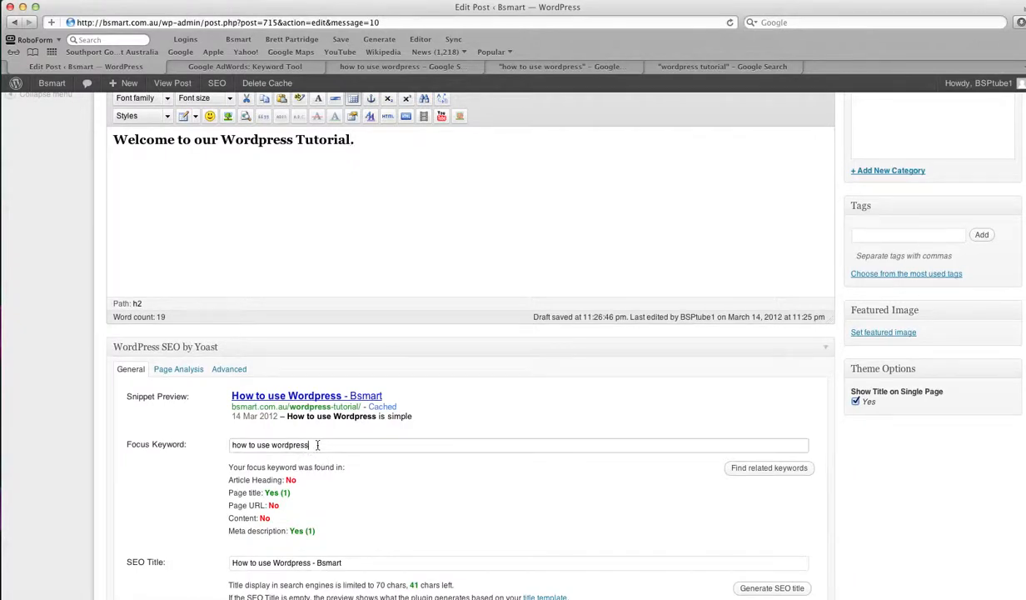
left_click(272, 446)
key("BackSpace")
key("BackSpace")
key("BackSpace")
key("BackSpace")
key("BackSpace")
key("BackSpace")
key("BackSpace")
key("BackSpace")
key("BackSpace")
key("BackSpace")
key("BackSpace")
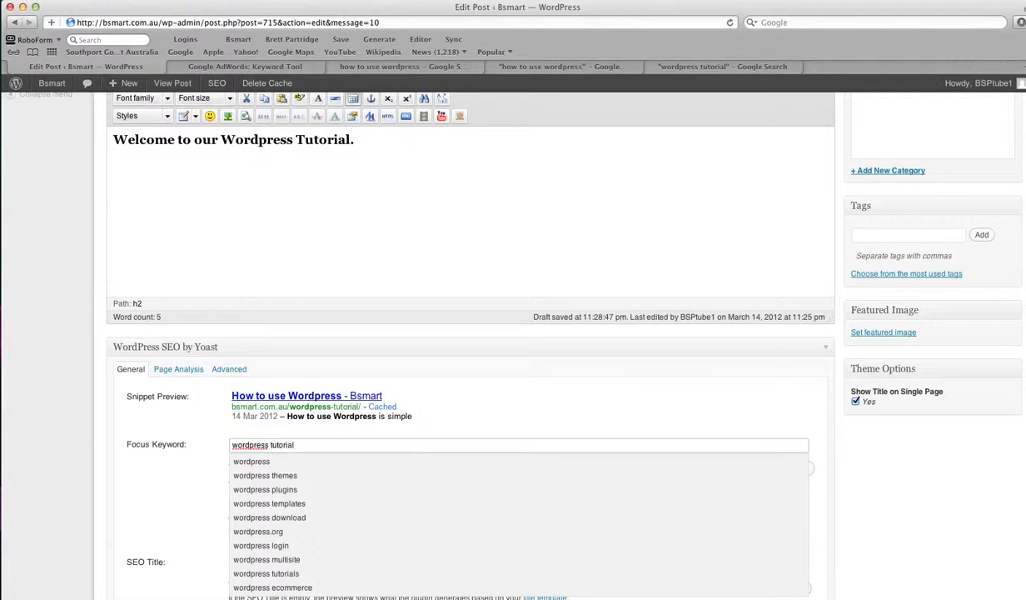
key("Return")
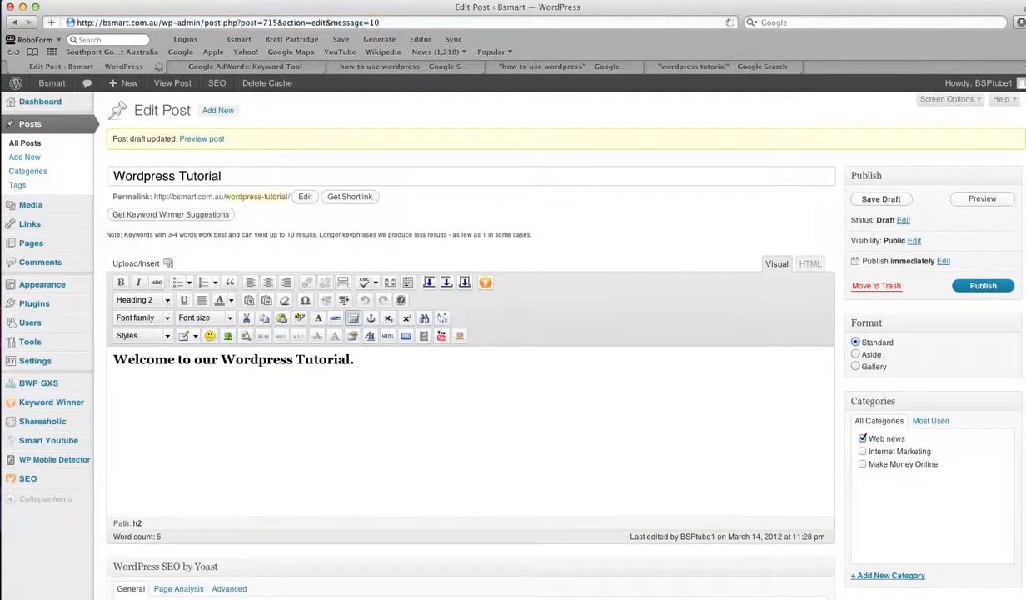
Step: Check the Yoast SEO fields against the Google results for "how to use wordpress" and return to the post editor
scroll(471, 334, "down", 10)
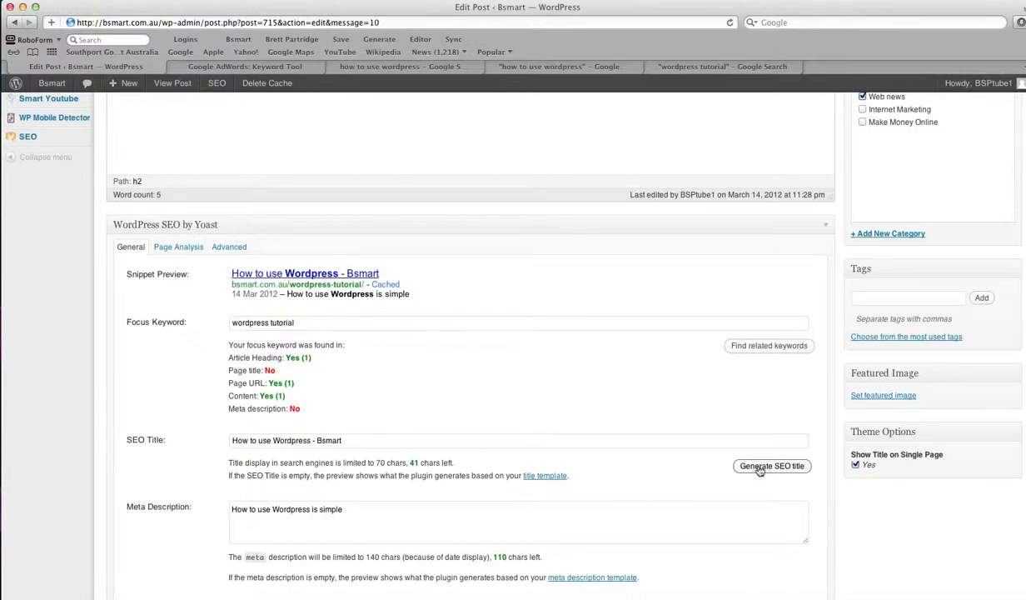
left_click(405, 68)
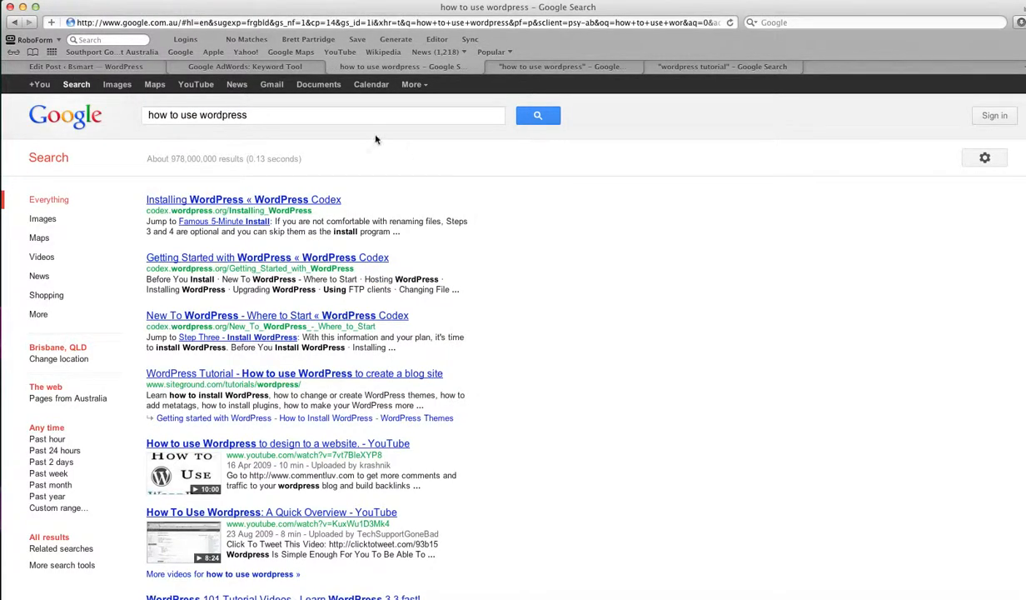
left_click(121, 70)
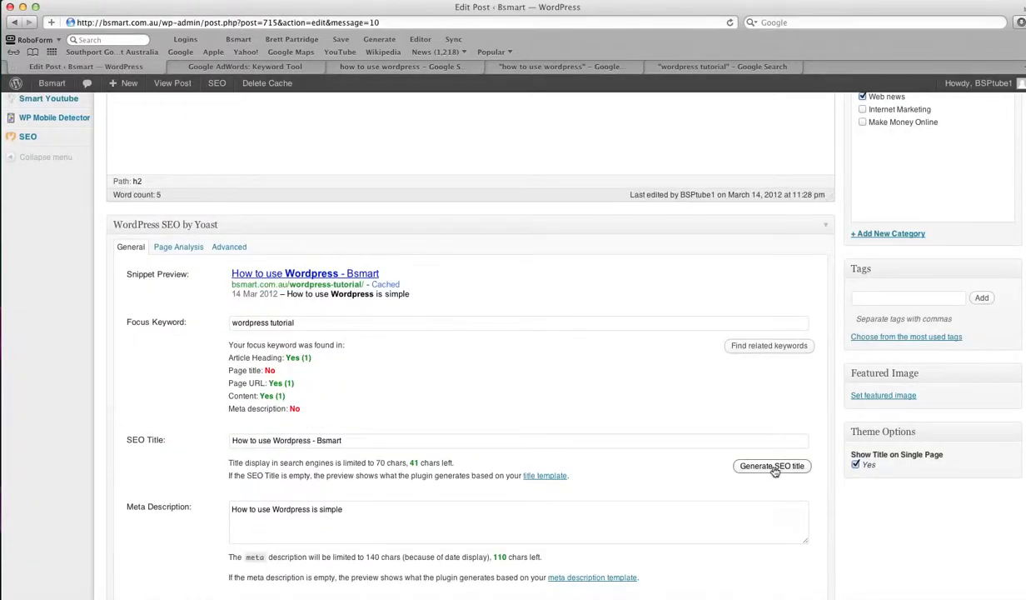
Step: Change the Yoast SEO title to "Wordpress Tutorial - Bsmart"
left_click(274, 441)
key("BackSpace")
key("BackSpace")
key("BackSpace")
key("BackSpace")
key("BackSpace")
key("BackSpace")
key("BackSpace")
key("BackSpace")
key("BackSpace")
key("BackSpace")
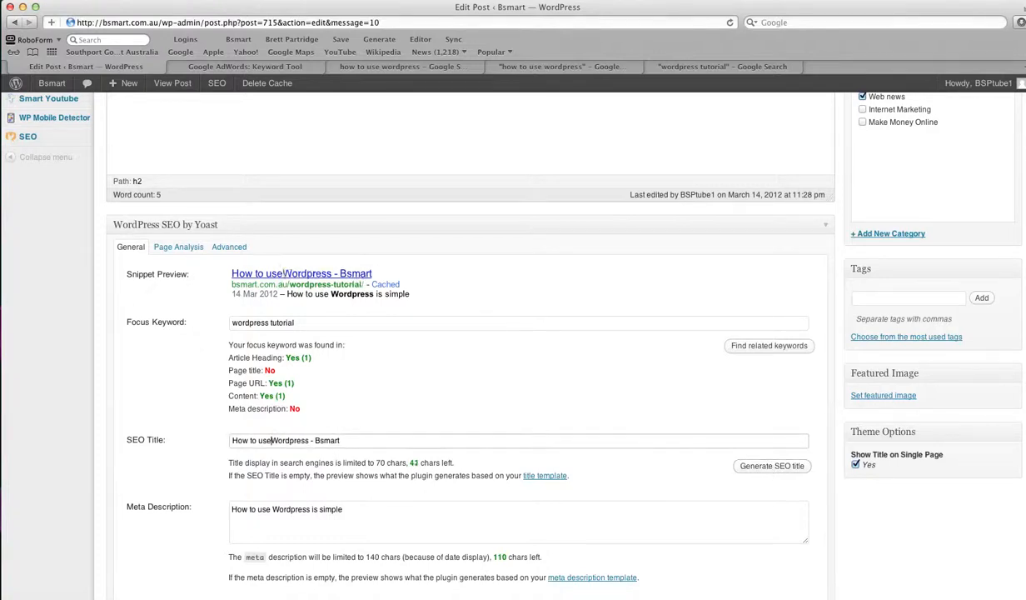
key("BackSpace")
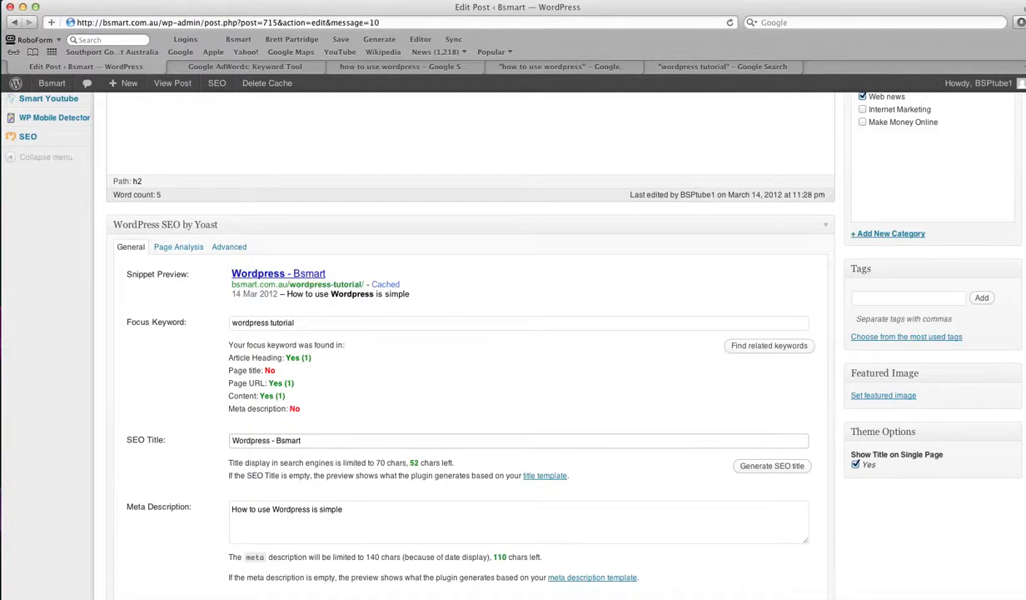
left_click(271, 439)
type("Tut ")
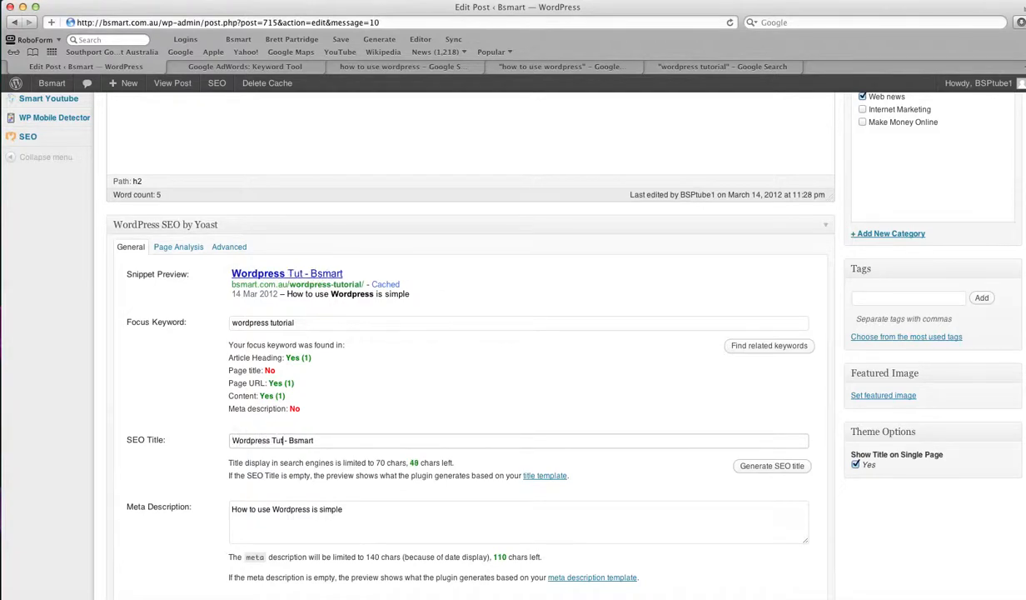
type("orial")
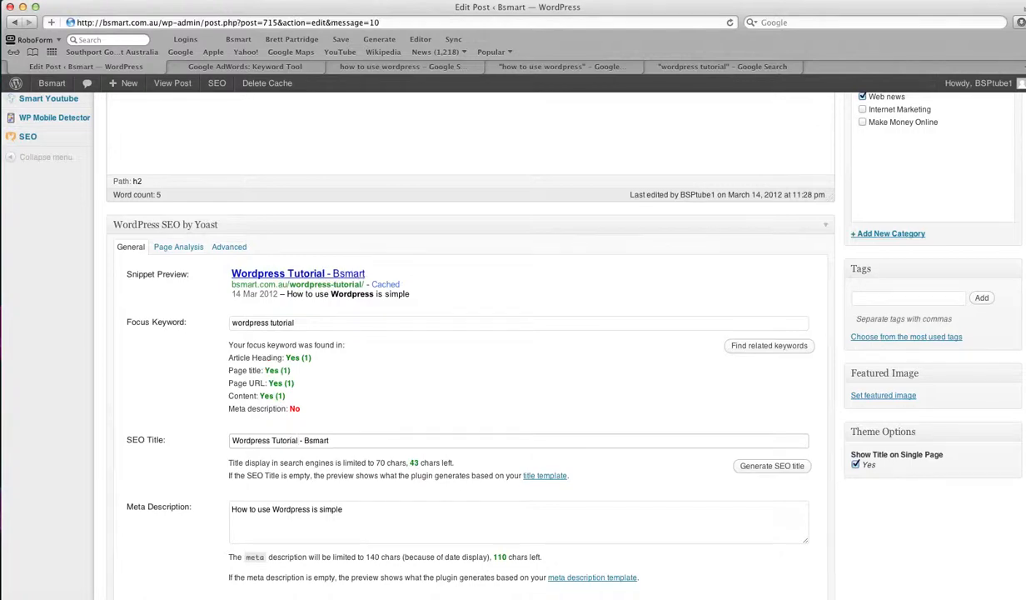
Step: Save the post draft and check where Yoast finds the focus keyword
scroll(500, 392, "up", 8)
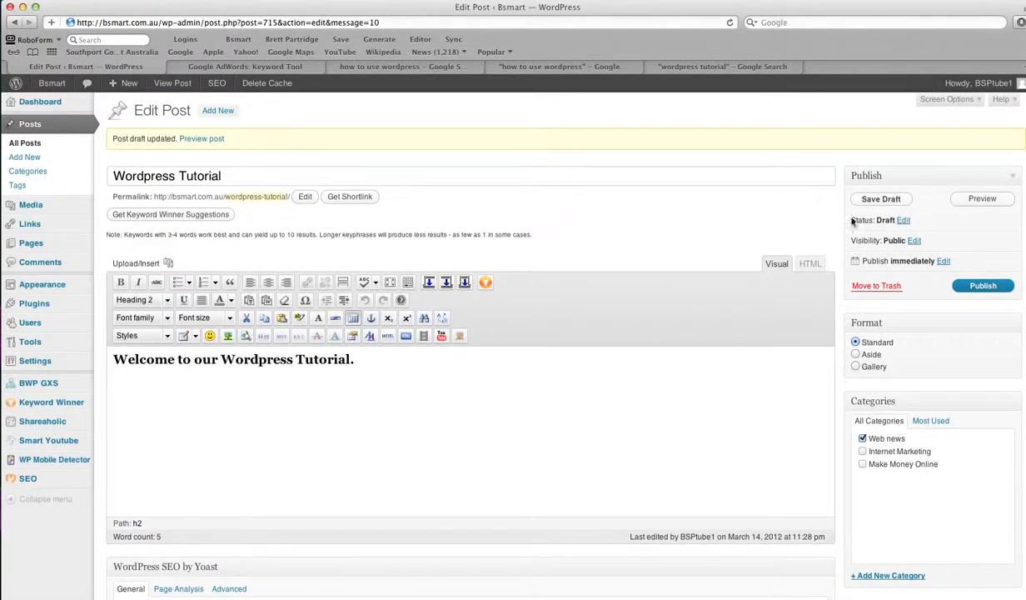
left_click(872, 200)
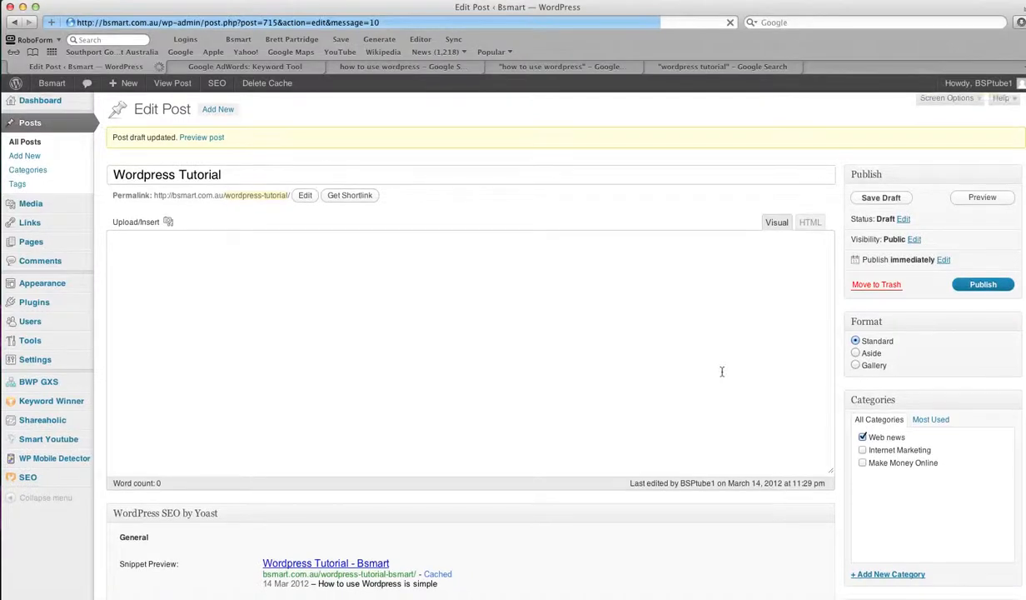
scroll(723, 371, "down", 5)
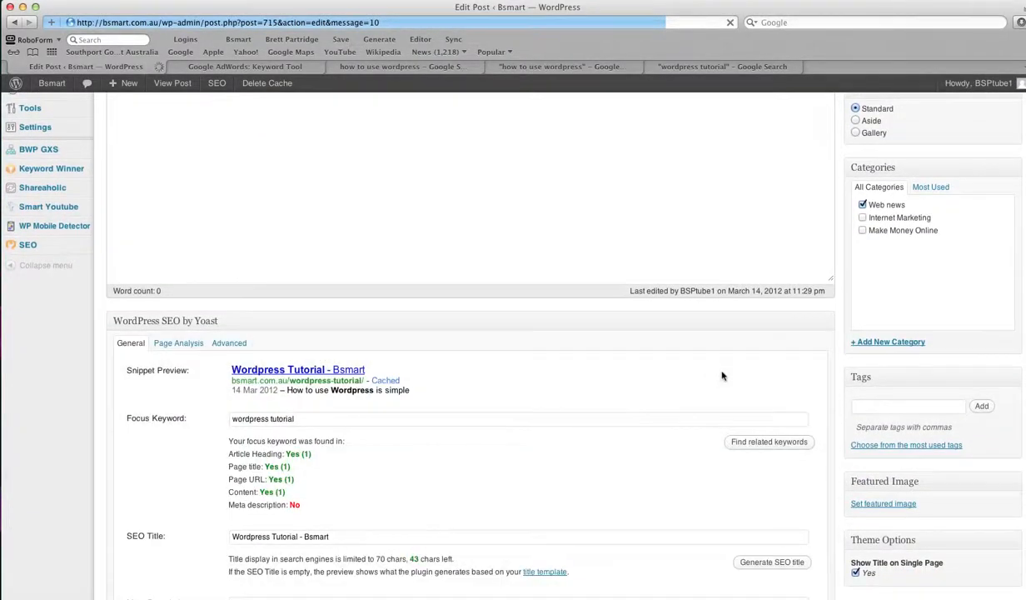
scroll(722, 371, "down", 7)
scroll(593, 350, "up", 3)
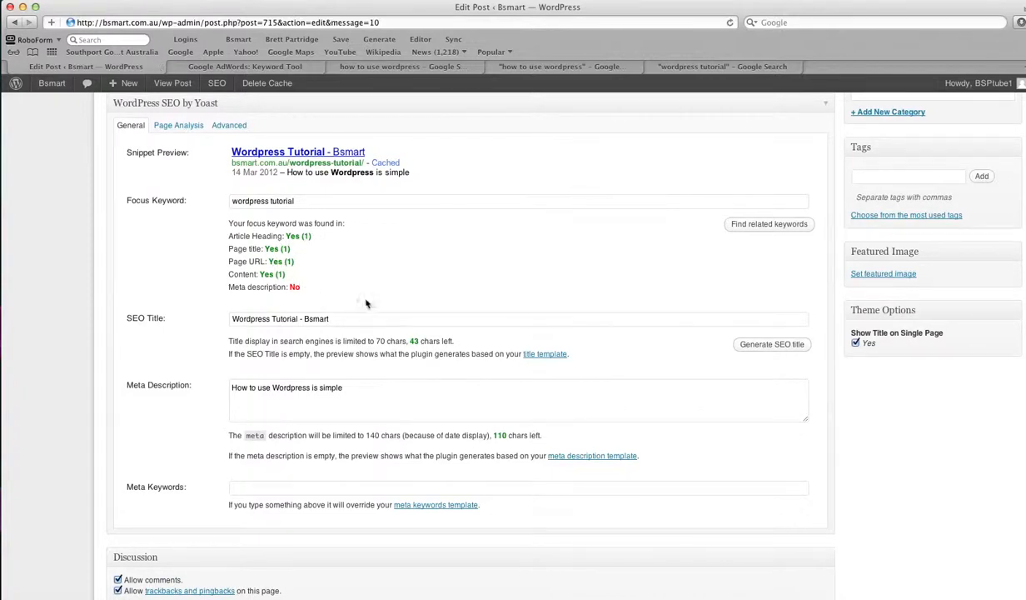
Step: Replace "How to use" in the Yoast meta description so that it reads "Wordpress Turotial is simple"
left_click(272, 387)
key("BackSpace")
key("BackSpace")
key("BackSpace")
key("BackSpace")
key("BackSpace")
key("BackSpace")
key("BackSpace")
key("BackSpace")
key("BackSpace")
key("BackSpace")
key("BackSpace")
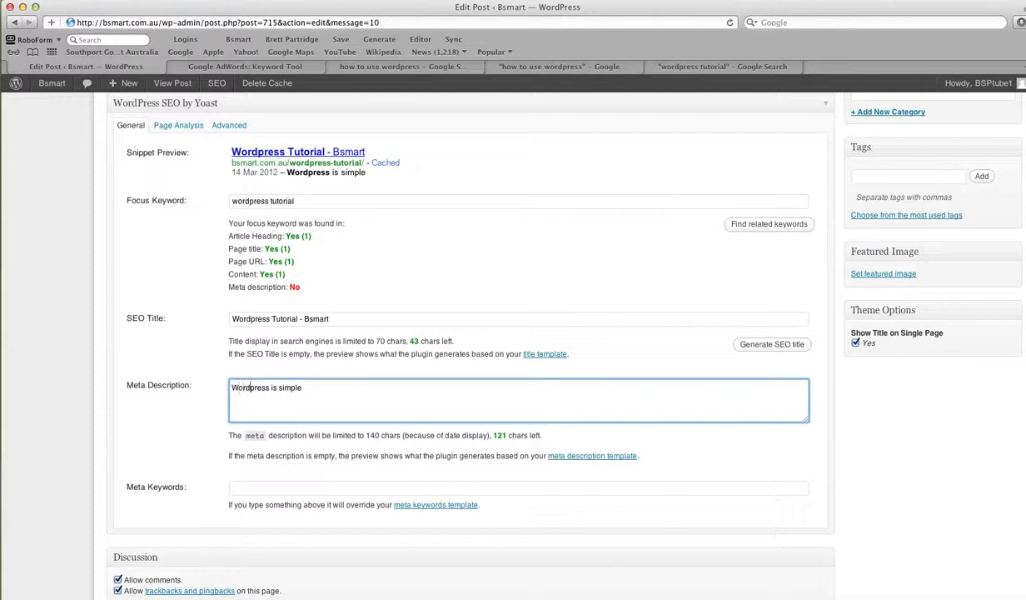
type("Turotial")
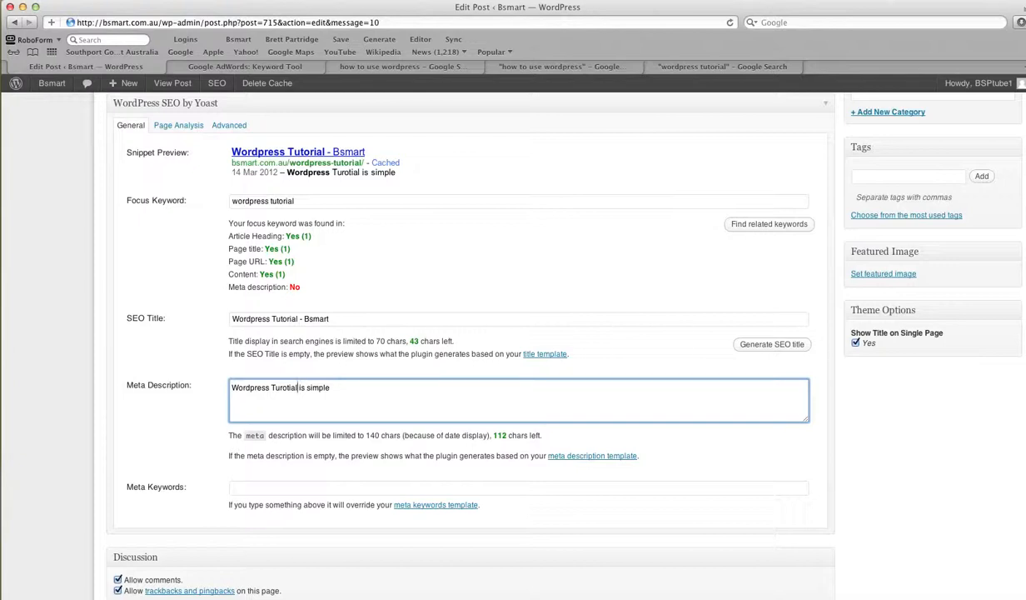
Step: Disallow comments on the post and correct the misspelled word in the meta description to "Tutorial"
left_click(118, 580)
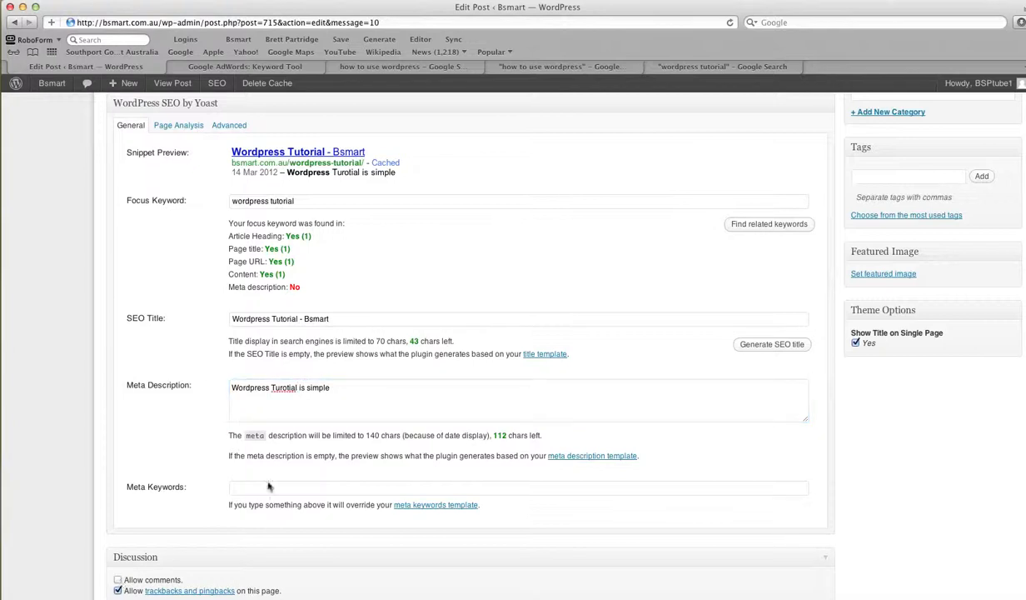
left_click(280, 388)
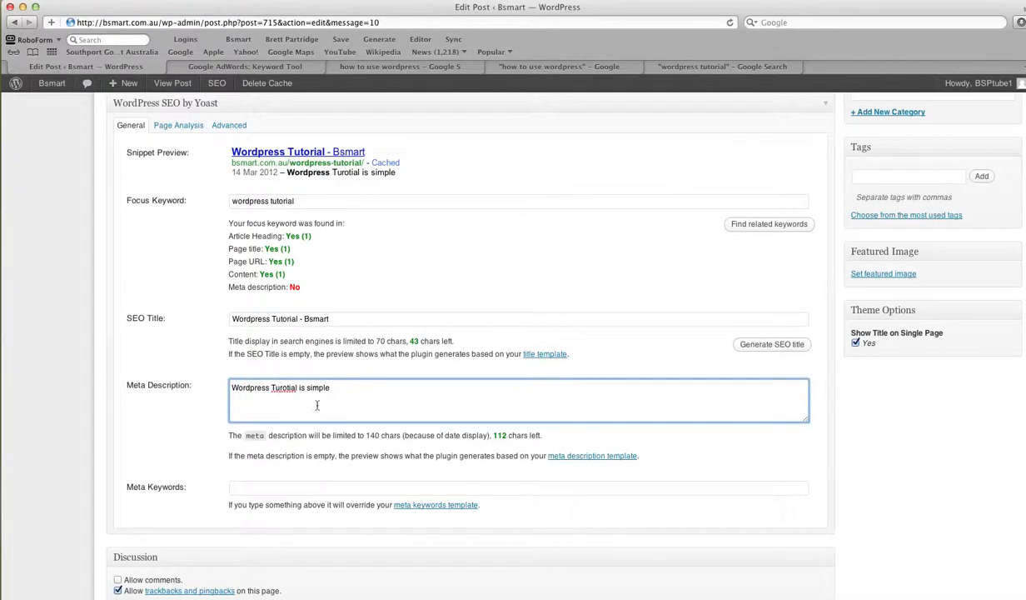
key("BackSpace")
key("BackSpace")
type("orial")
Step: Replace the text after "Wordpress Tutorial" in the meta description with "is wordpress made simple. Learn by doing. Easy steps and videos you can follow."
key("Delete")
key("Delete")
key("Delete")
key("Delete")
key("Delete")
key("Delete")
key("Delete")
key("Delete")
key("Delete")
key("Delete")
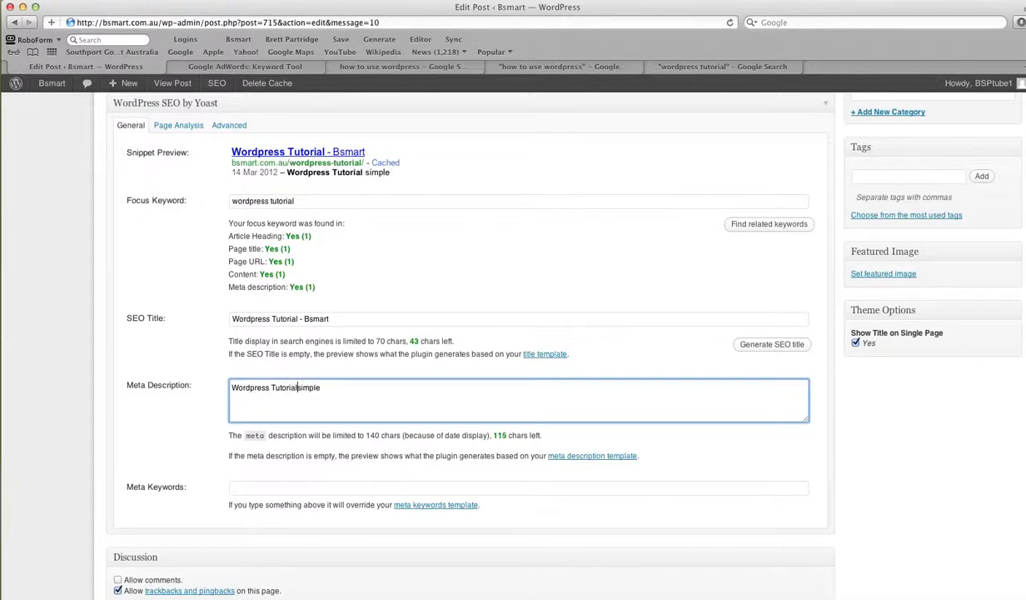
key("Delete")
key("Delete")
key("Delete")
type("is wordpress made sim")
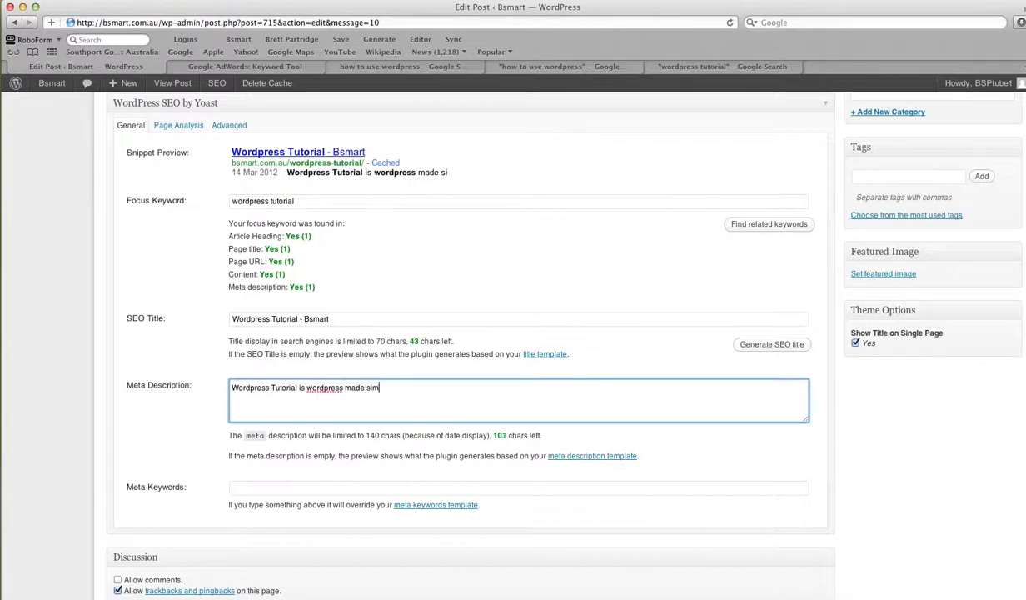
type("ple. Le")
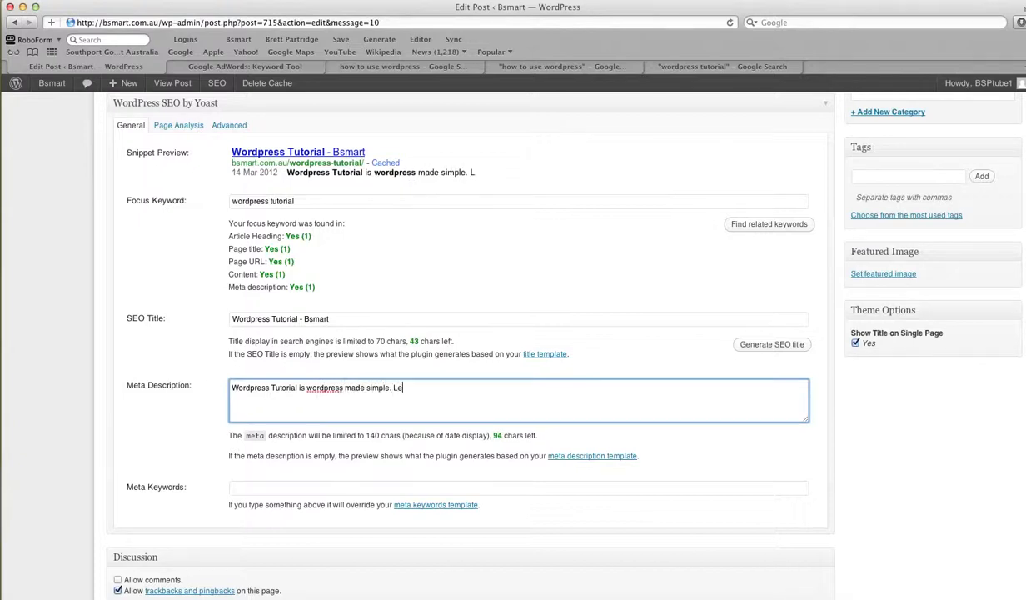
type("arn by doin")
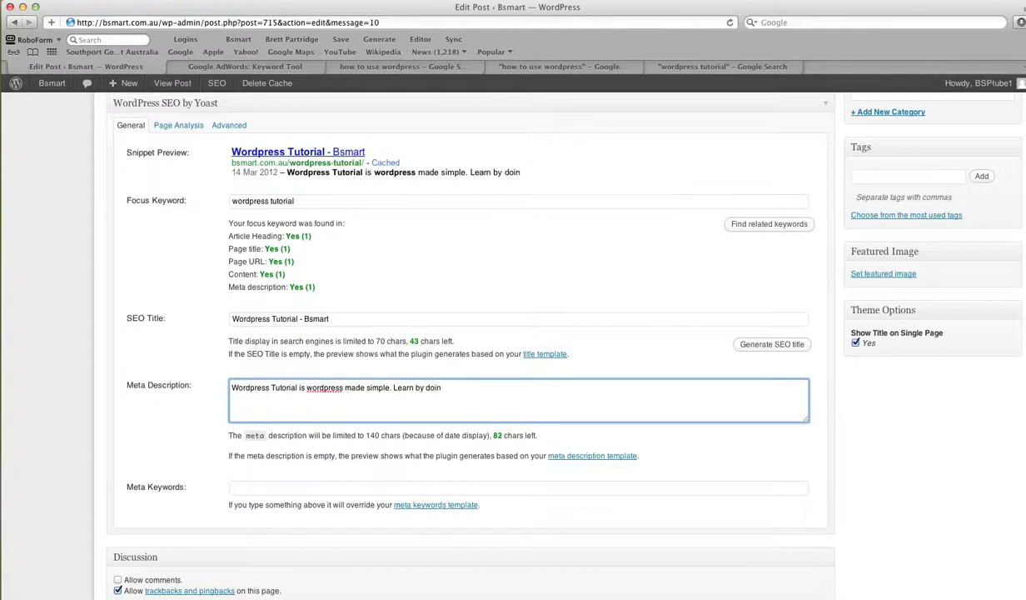
type("g. Easy steps and ")
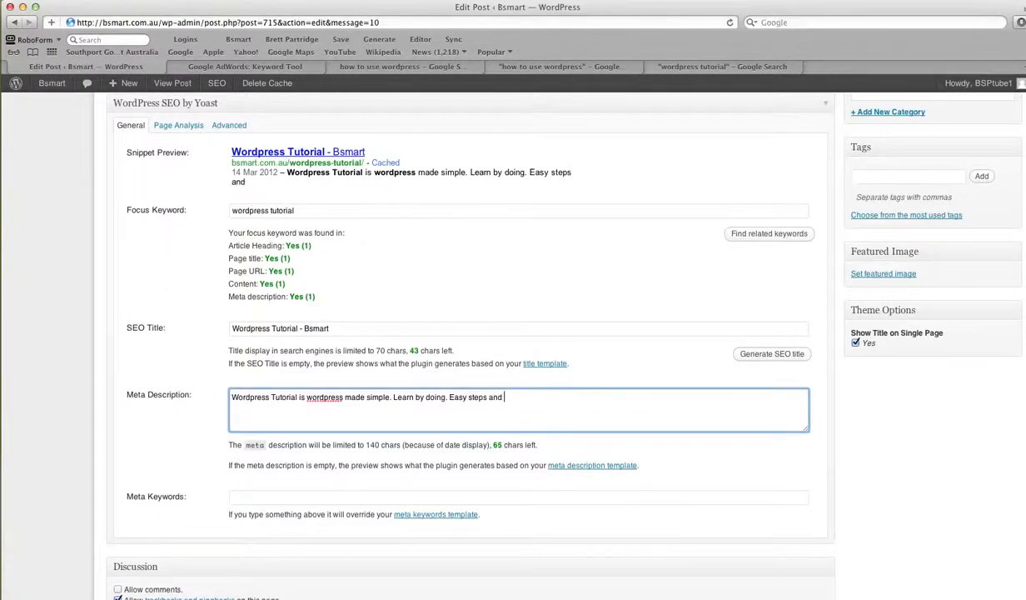
type("videos you can g")
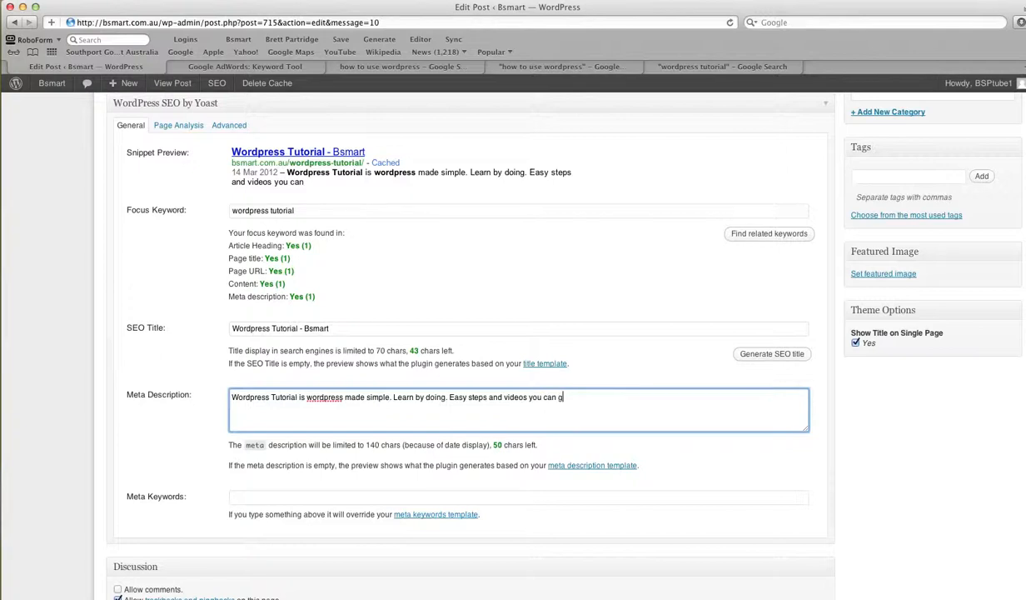
key("BackSpace")
type("follow.")
Step: Compare with the Google results for "how to use wordpress" and change the Yoast SEO title to "Wordpress Tutorial - simple to follow videos"
left_click(387, 68)
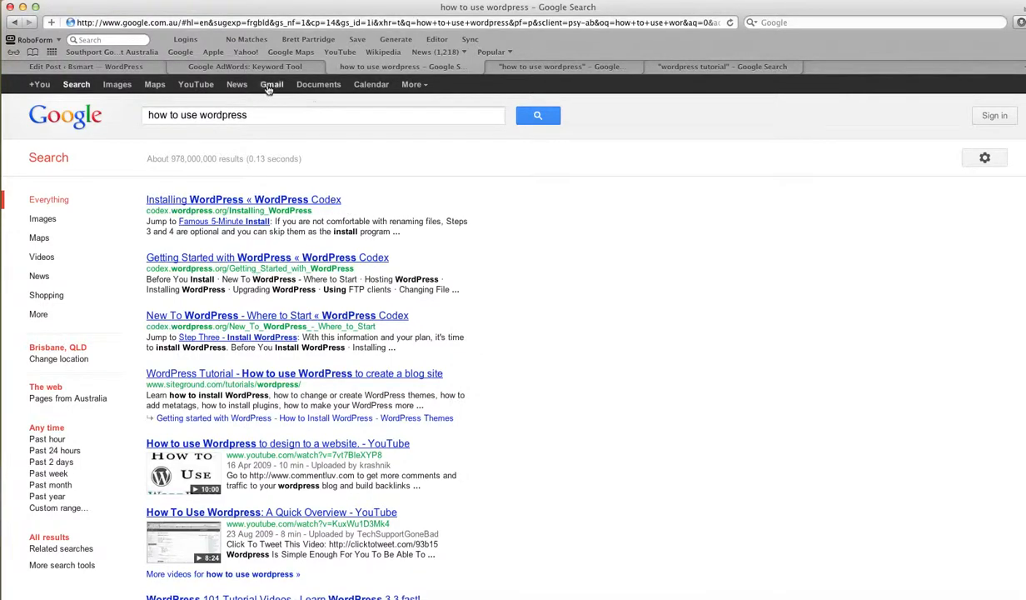
left_click(140, 67)
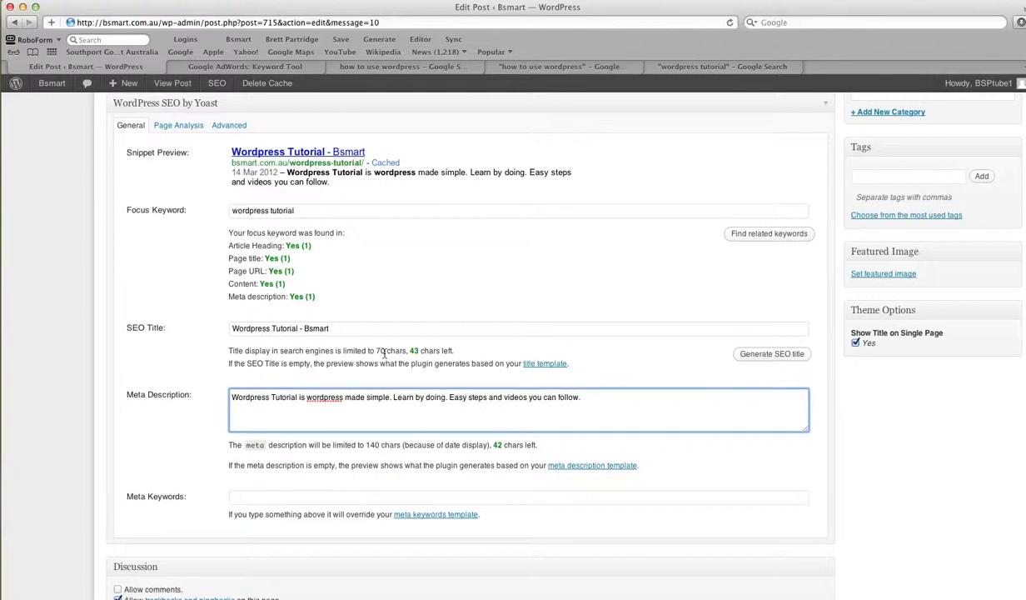
left_click(305, 329)
type("simp")
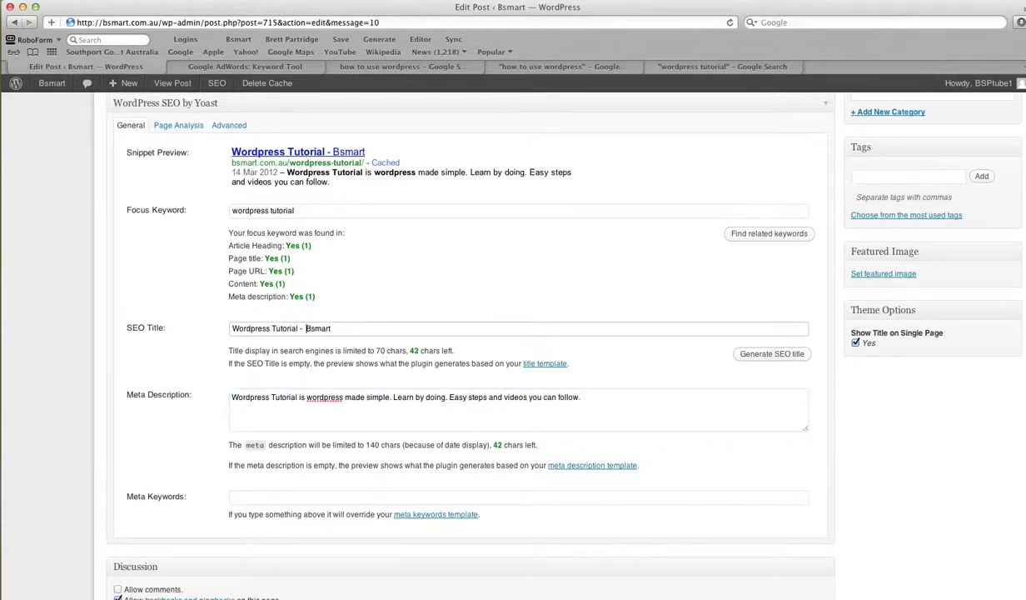
type("le to f")
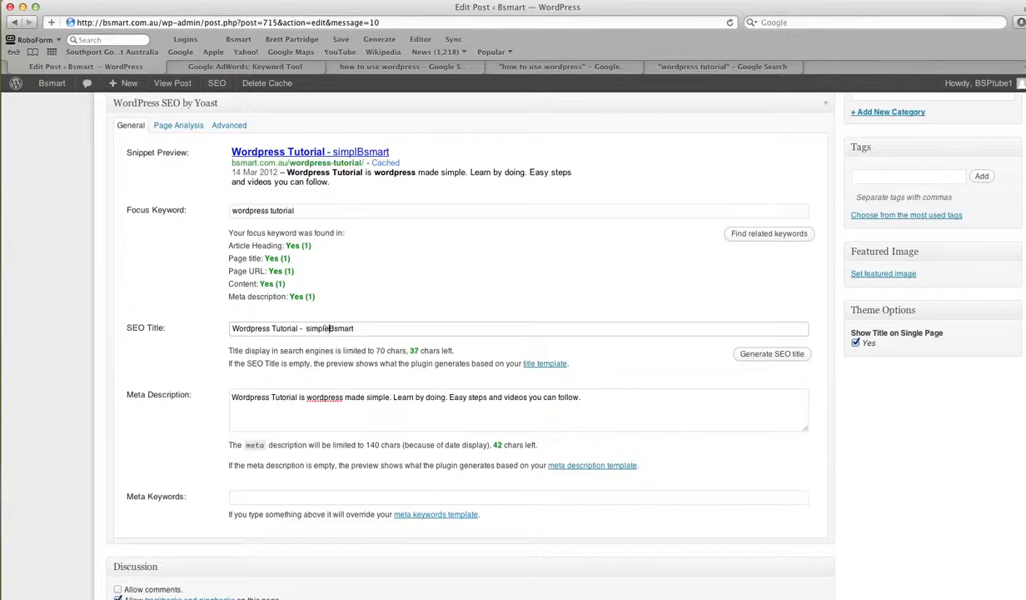
type("ollow vi")
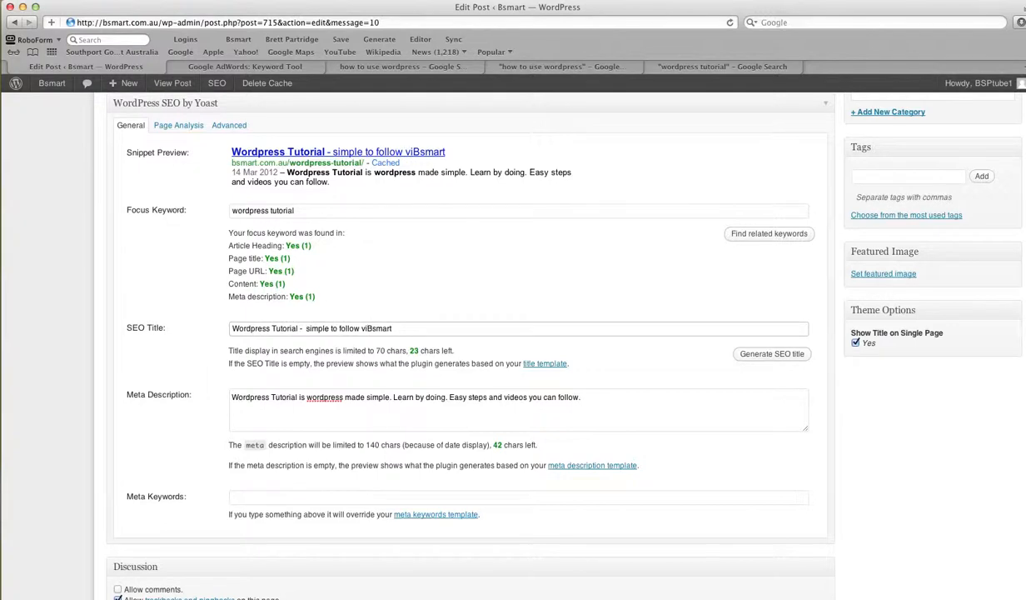
type("deos")
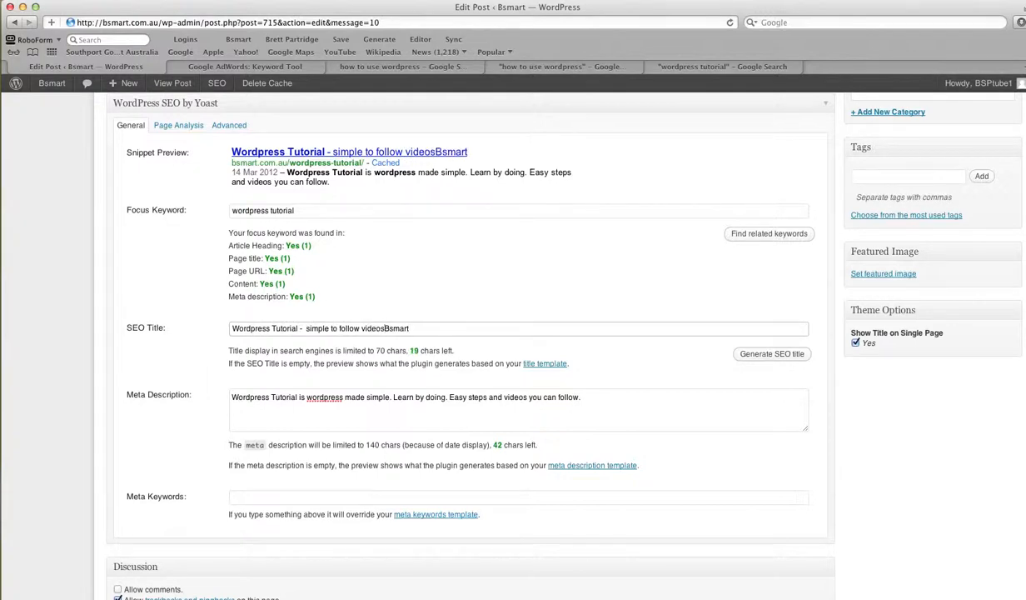
key("Delete")
key("Delete")
key("Delete")
key("Delete")
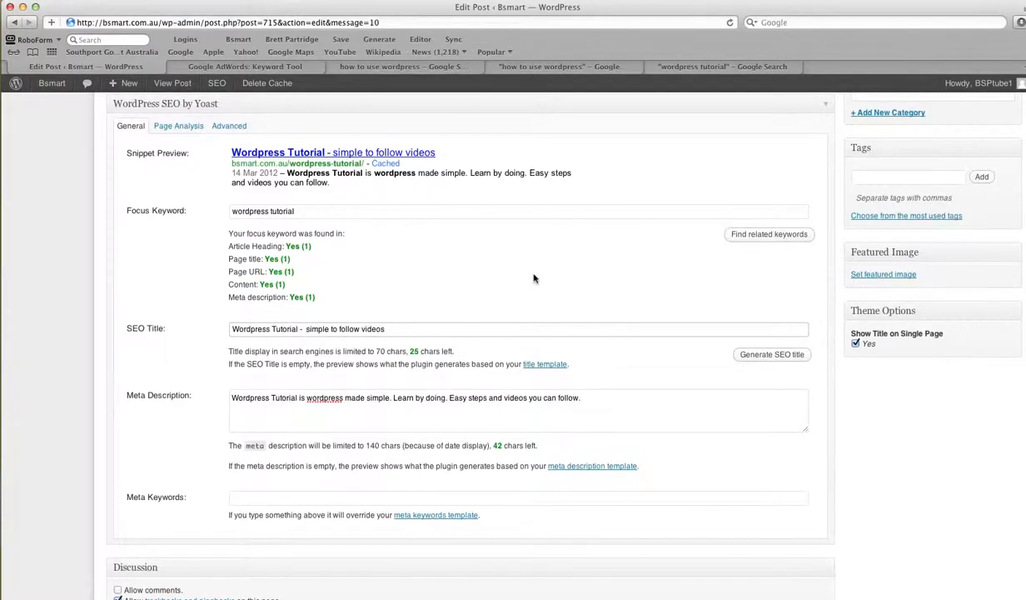
Step: Enter "wordpress" in the Yoast meta keywords, correcting its misspelling
left_click(240, 500)
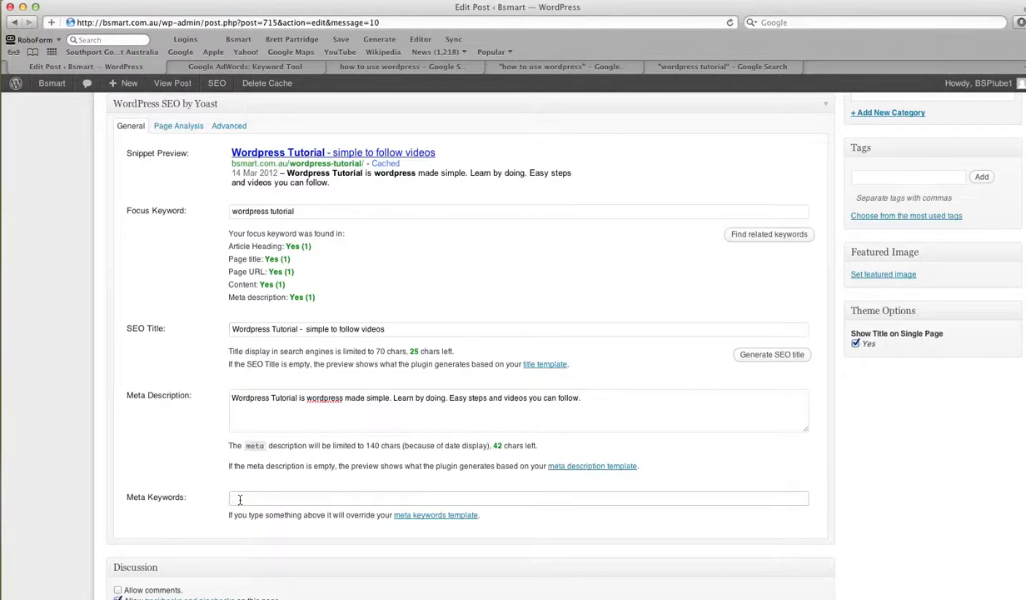
type("wrodpress")
left_click(239, 497)
key("BackSpace")
type("r")
Step: Save the post draft with the changed SEO fields and look over the updated post
scroll(577, 297, "up", 5)
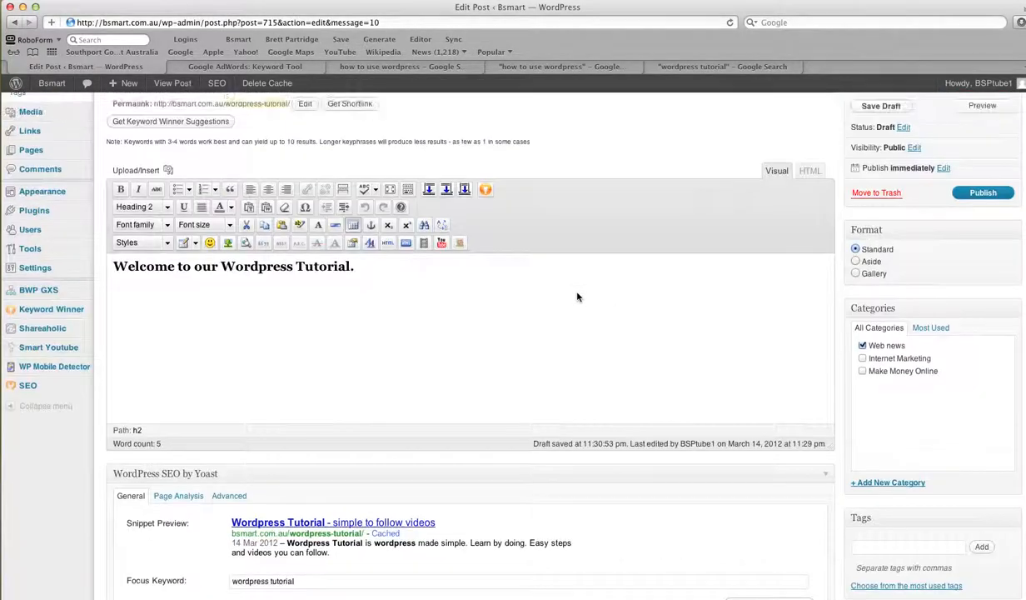
left_click(875, 141)
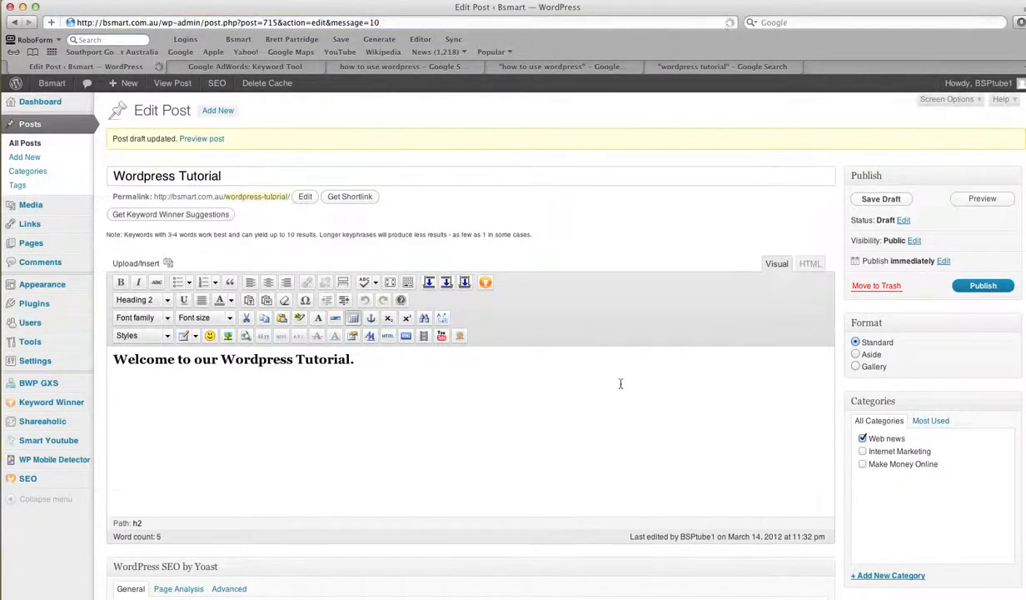
scroll(619, 383, "down", 3)
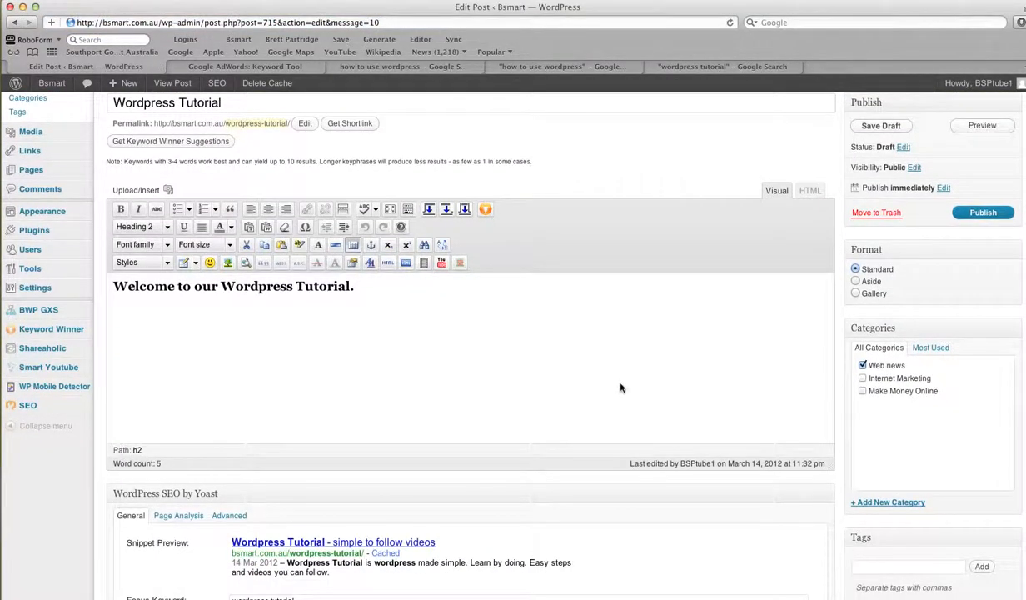
scroll(620, 387, "up", 3)
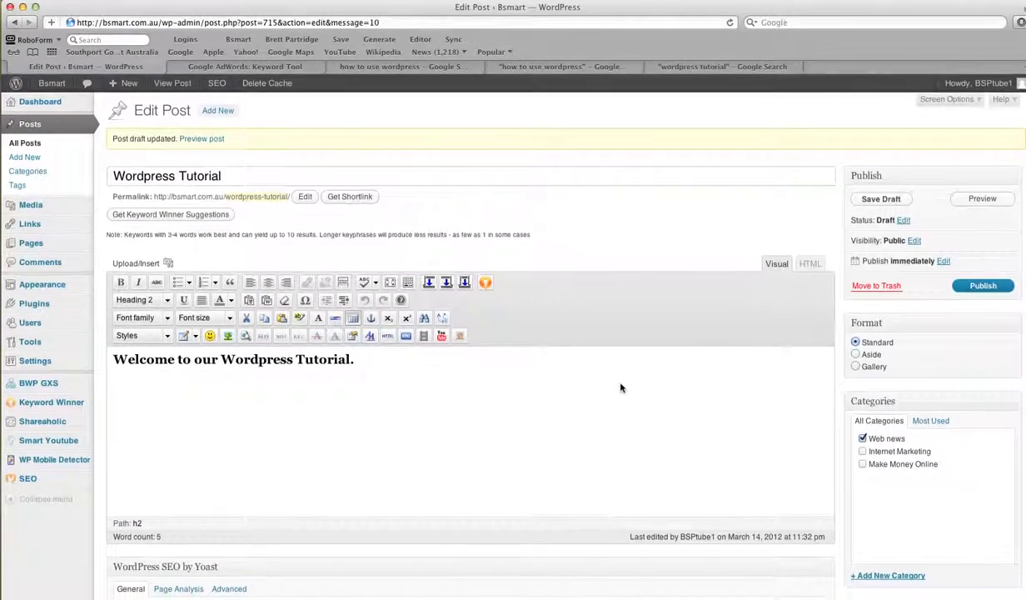